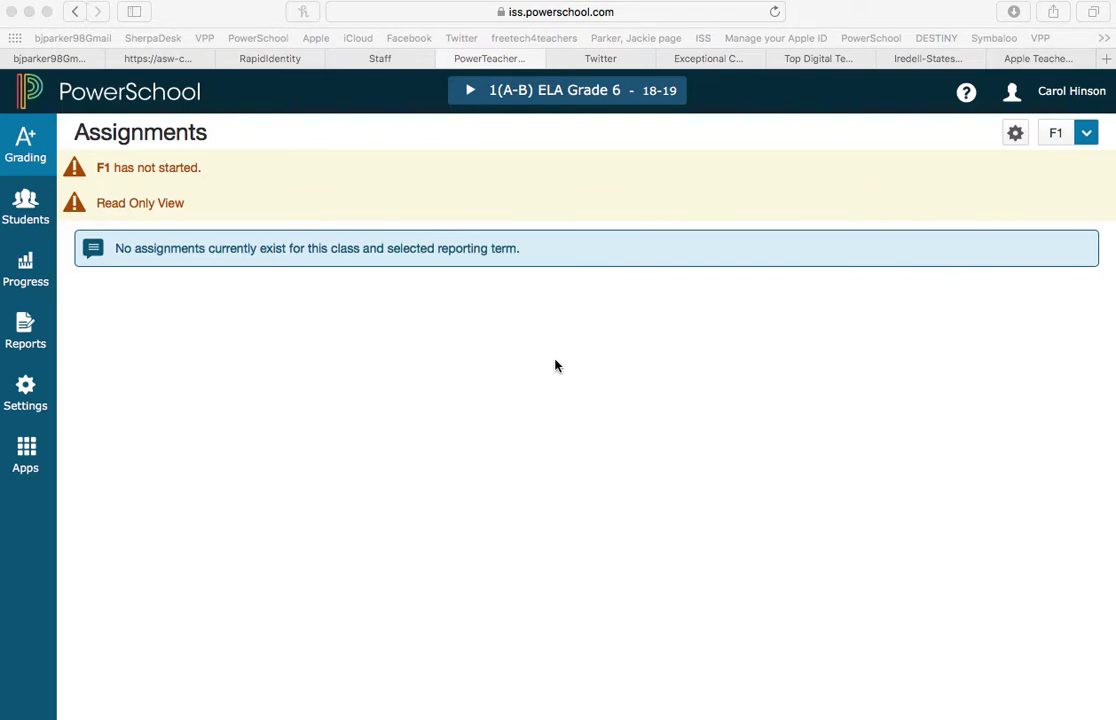
- Open the grading categories list for the 1(A-B) ELA Grade 6 class
{"action": "left_click", "coordinate": [30, 150]}
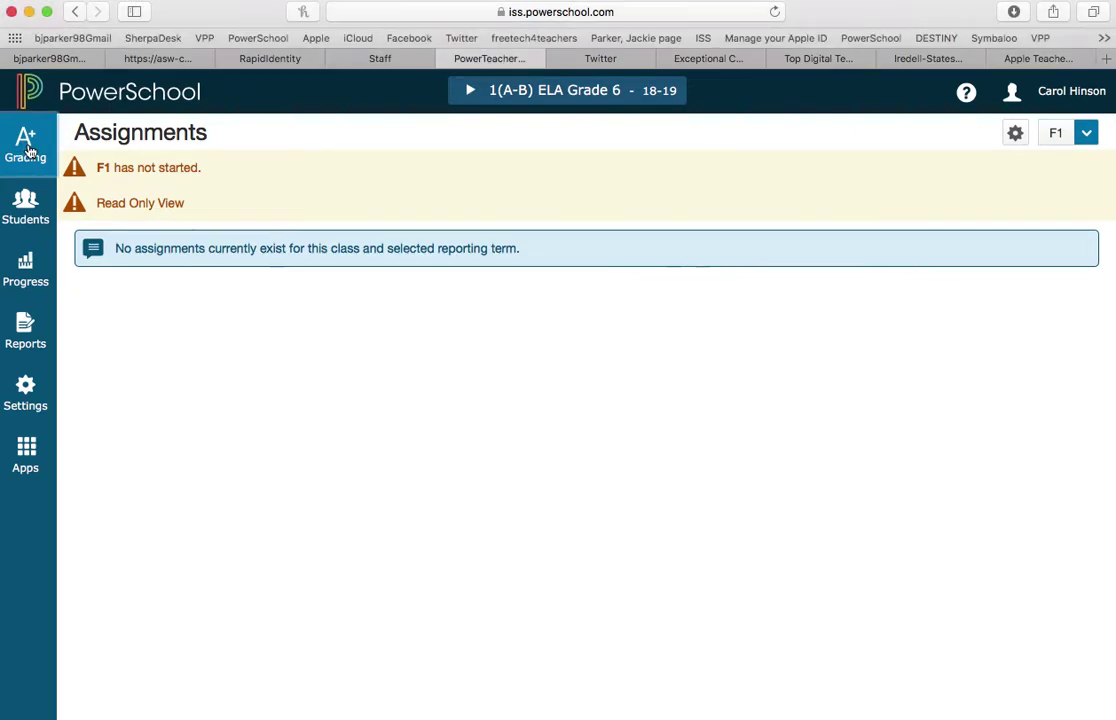
{"action": "left_click", "coordinate": [30, 150]}
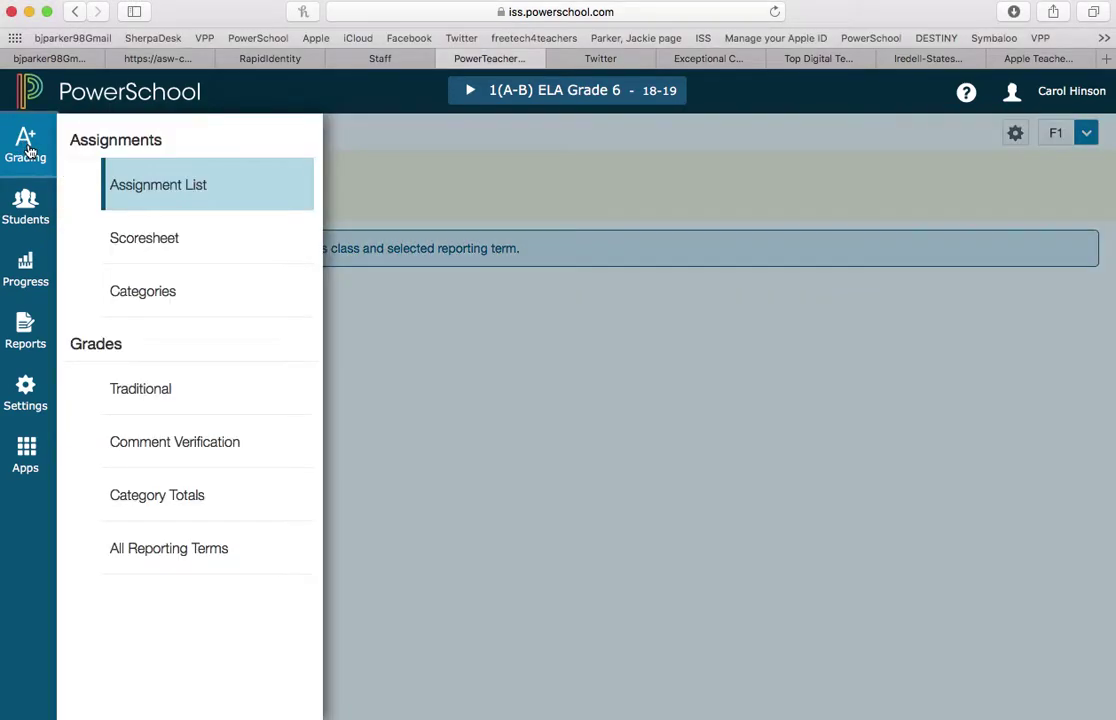
{"action": "left_click", "coordinate": [177, 292]}
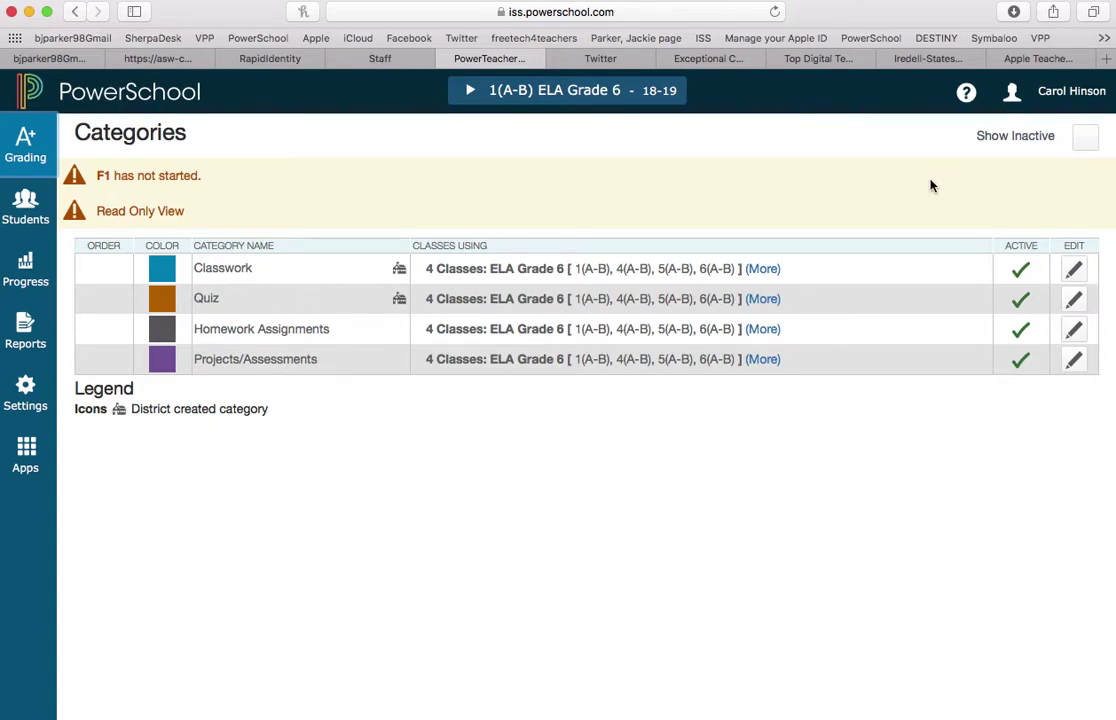
- Show the inactive categories, review the full list, and hide the inactive ones again
{"action": "left_click", "coordinate": [1087, 140]}
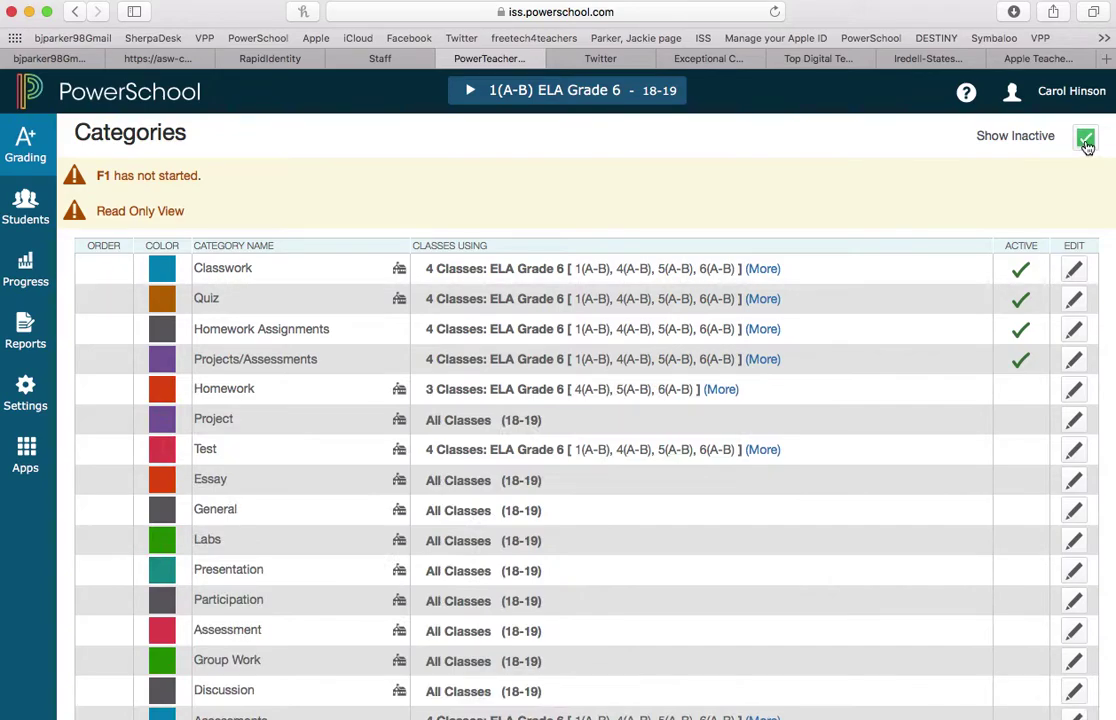
{"action": "scroll", "coordinate": [823, 575], "scroll_direction": "down", "scroll_amount": 3}
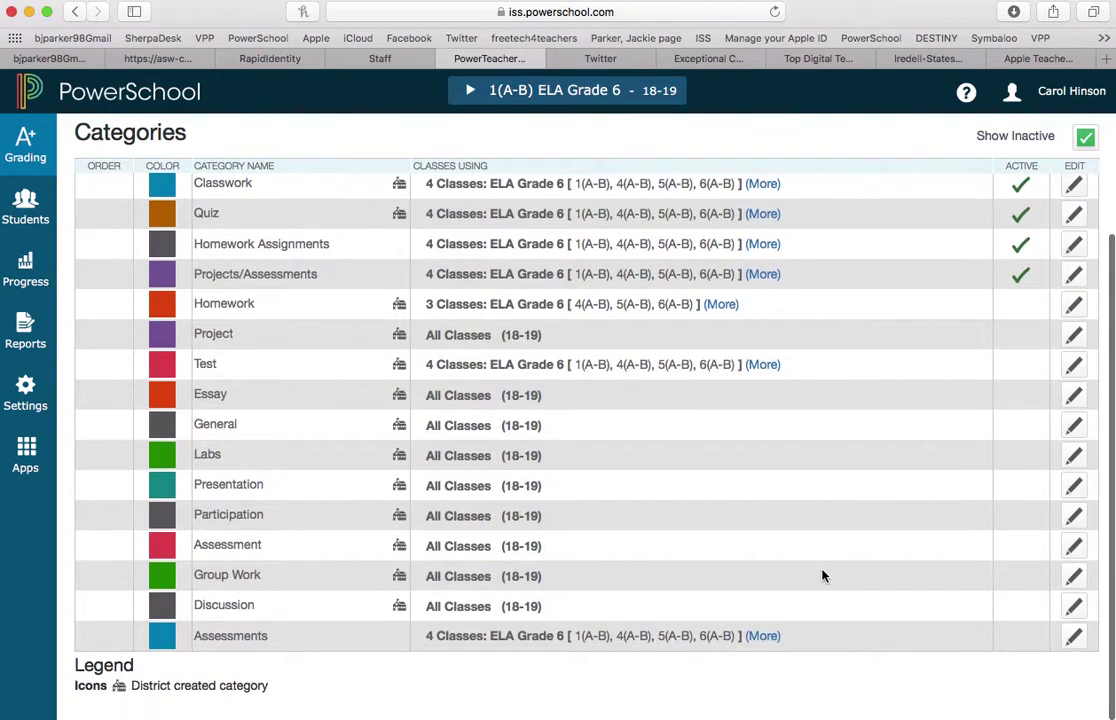
{"action": "scroll", "coordinate": [823, 575], "scroll_direction": "up", "scroll_amount": 3}
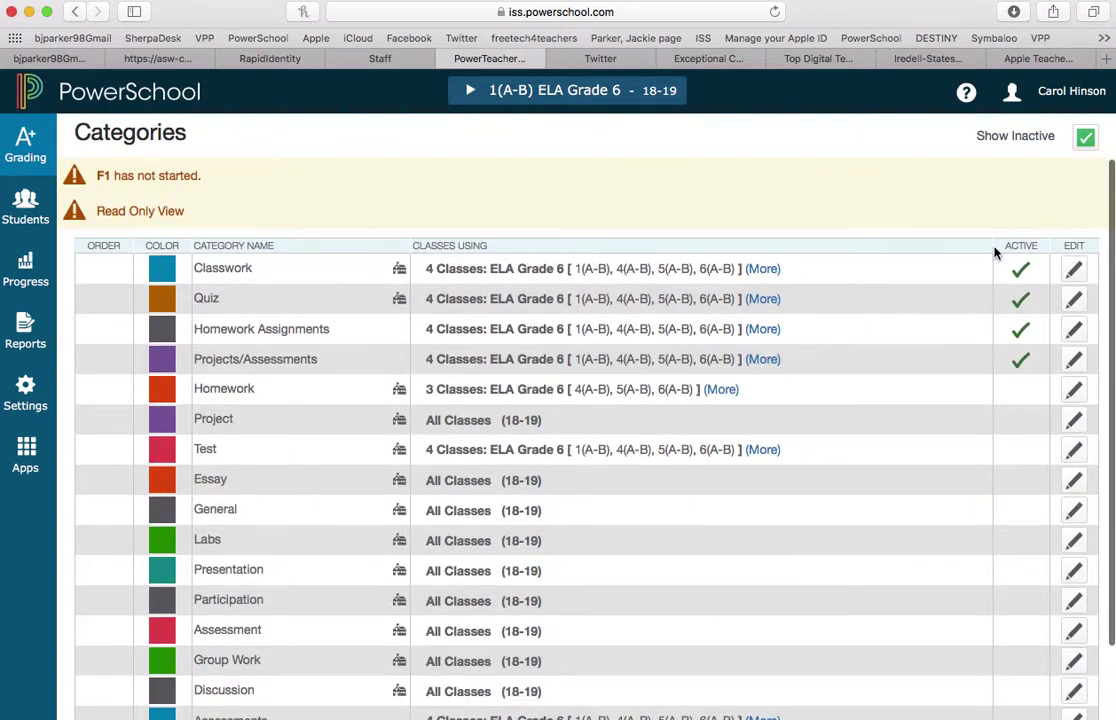
{"action": "left_click", "coordinate": [1087, 140]}
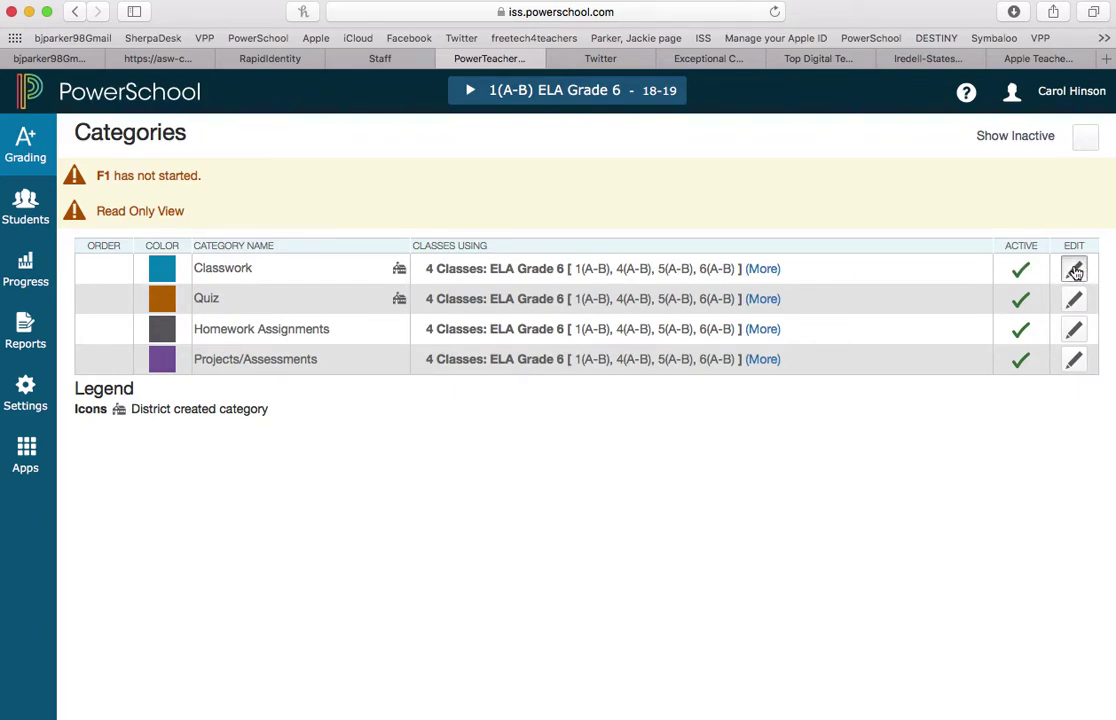
- Review the Classwork category's class limits, assignment defaults with its score type options, and overview of all categories, then close it
{"action": "left_click", "coordinate": [1077, 272]}
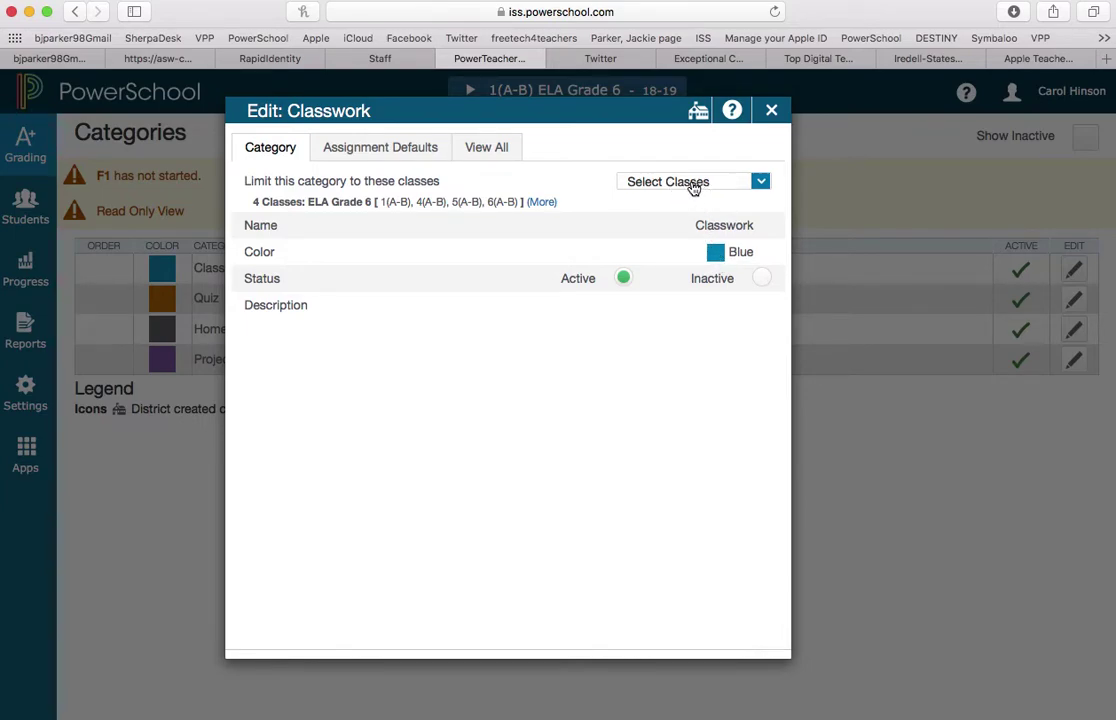
{"action": "left_click", "coordinate": [390, 151]}
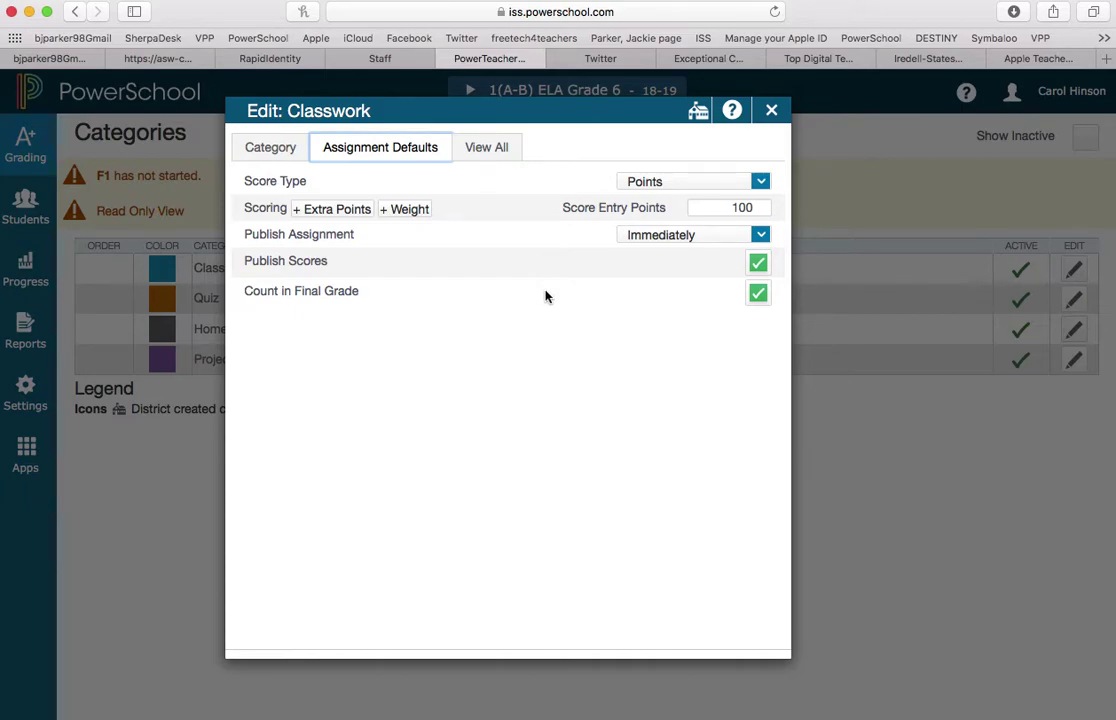
{"action": "left_click", "coordinate": [670, 185]}
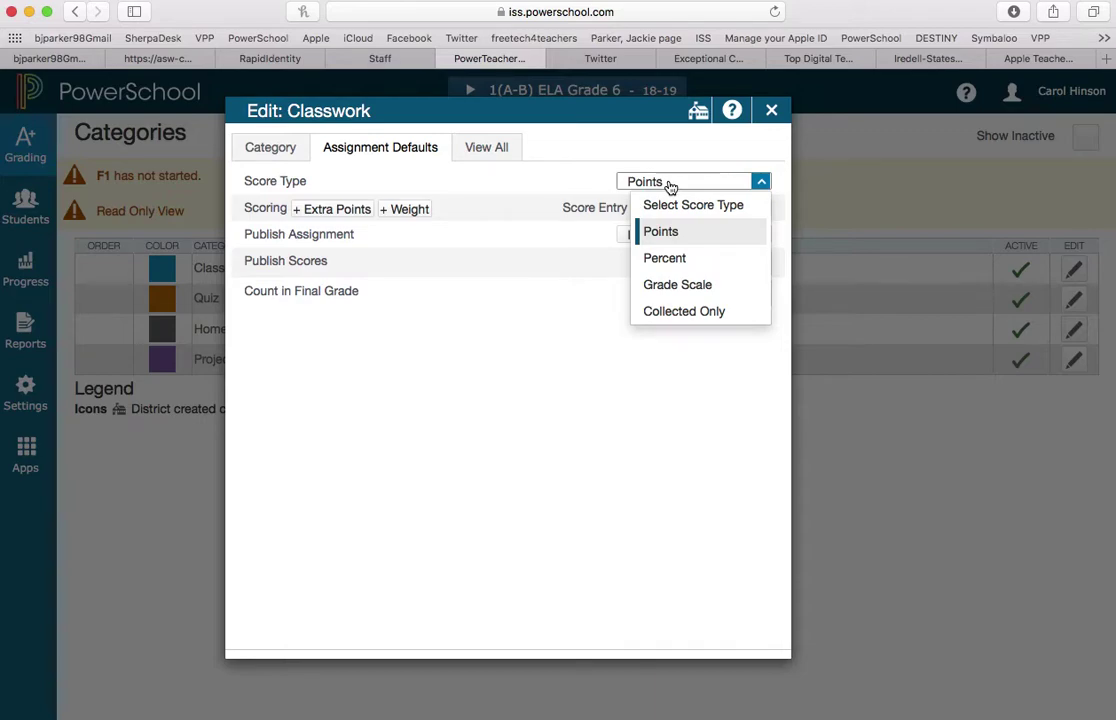
{"action": "left_click", "coordinate": [700, 233]}
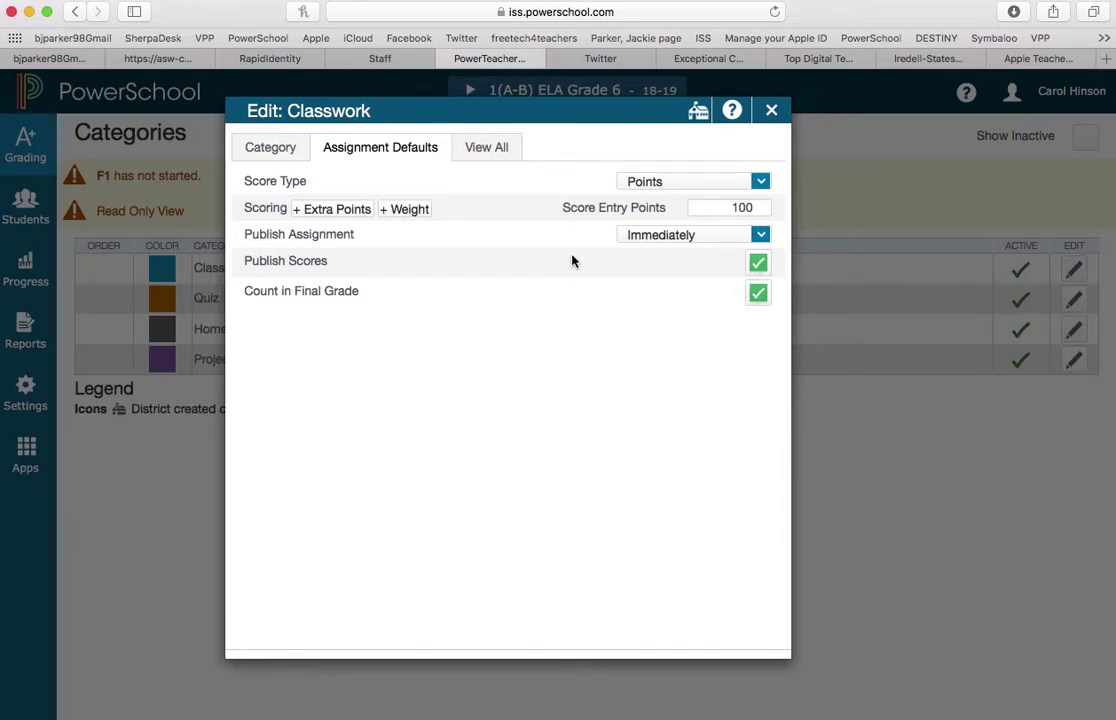
{"action": "left_click", "coordinate": [490, 150]}
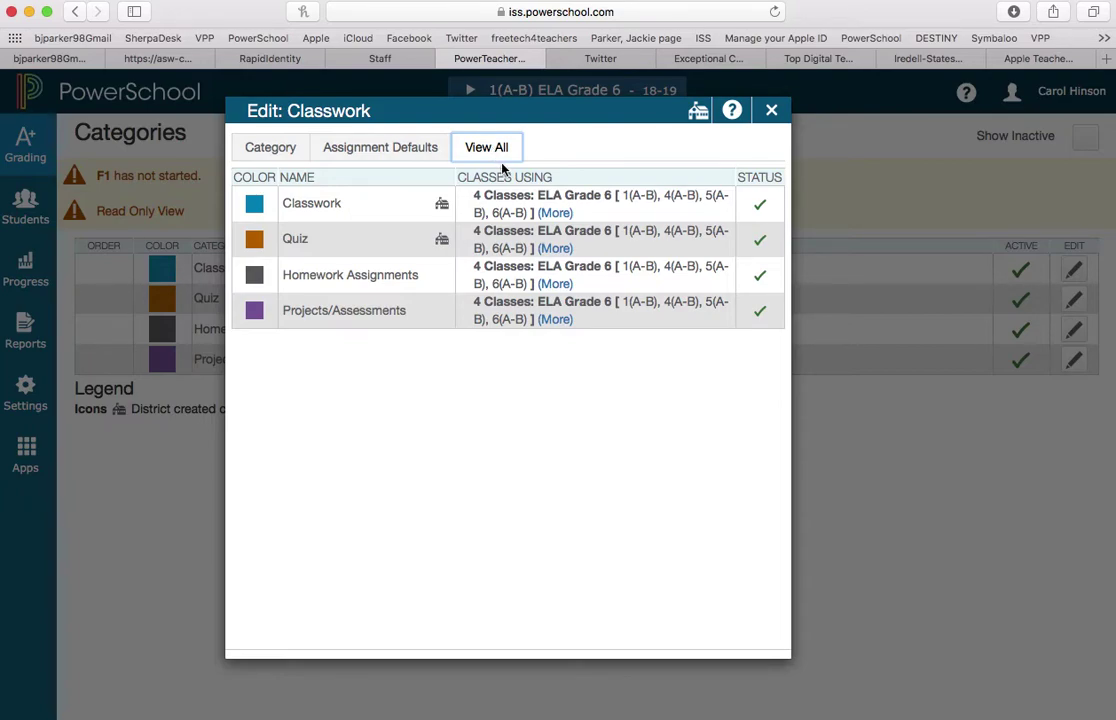
{"action": "left_click", "coordinate": [274, 149]}
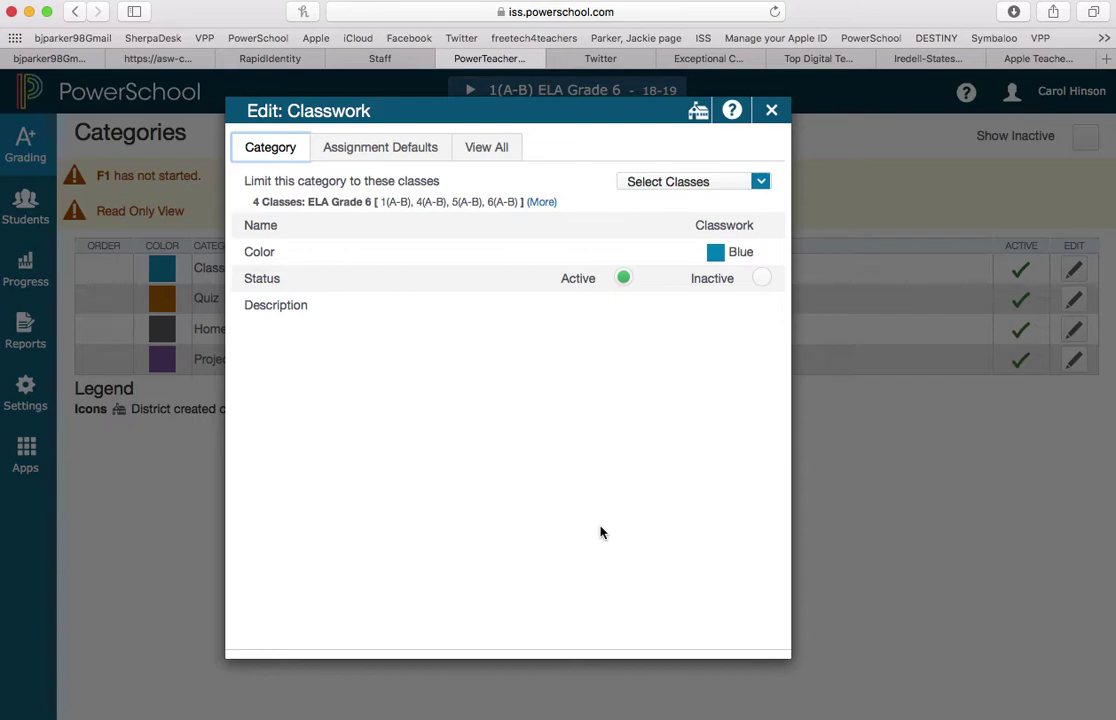
{"action": "left_click", "coordinate": [773, 112]}
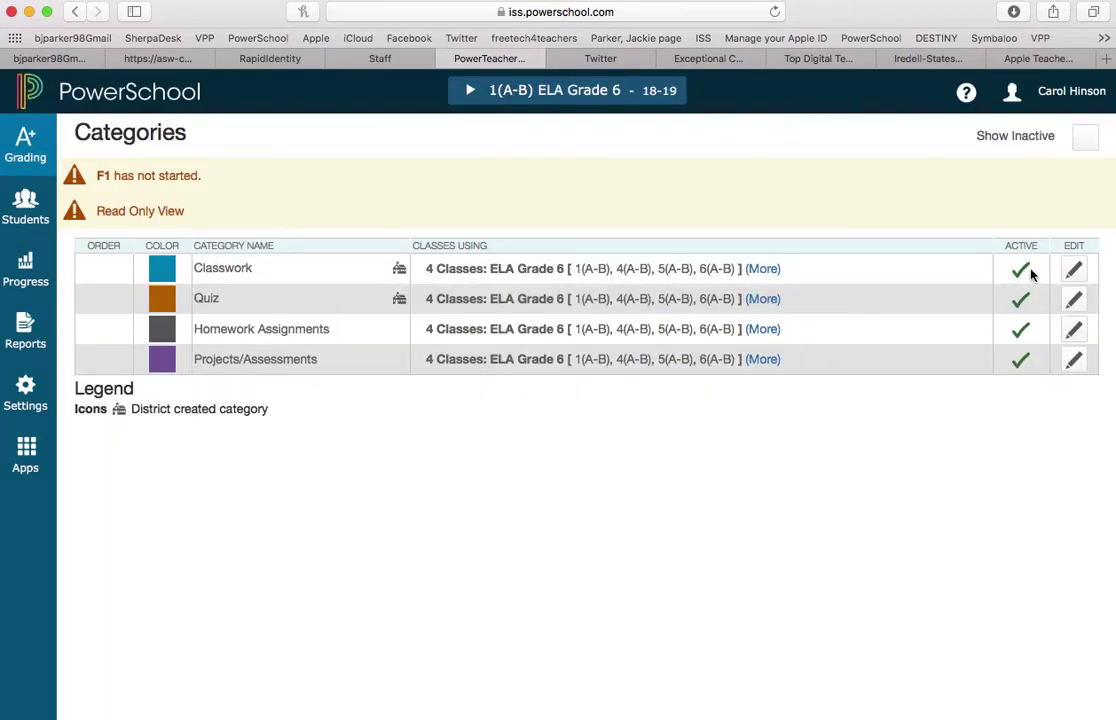
- Open the Quiz category, check its assignment defaults, and close it without changes
{"action": "left_click", "coordinate": [1074, 299]}
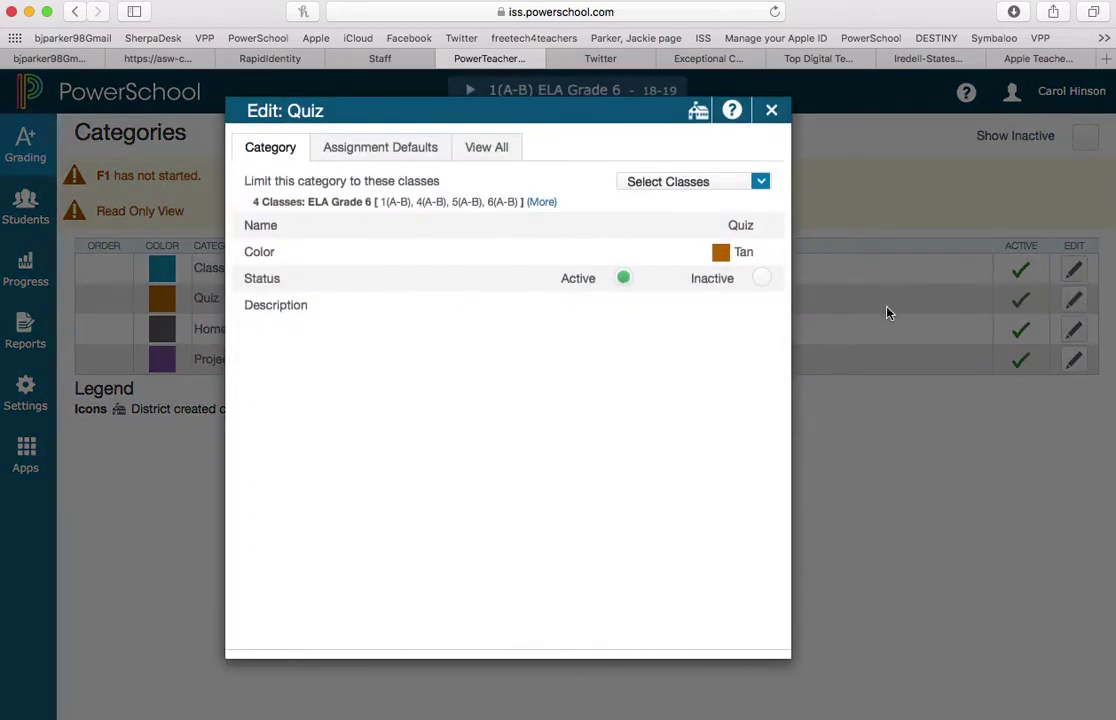
{"action": "left_click", "coordinate": [360, 148]}
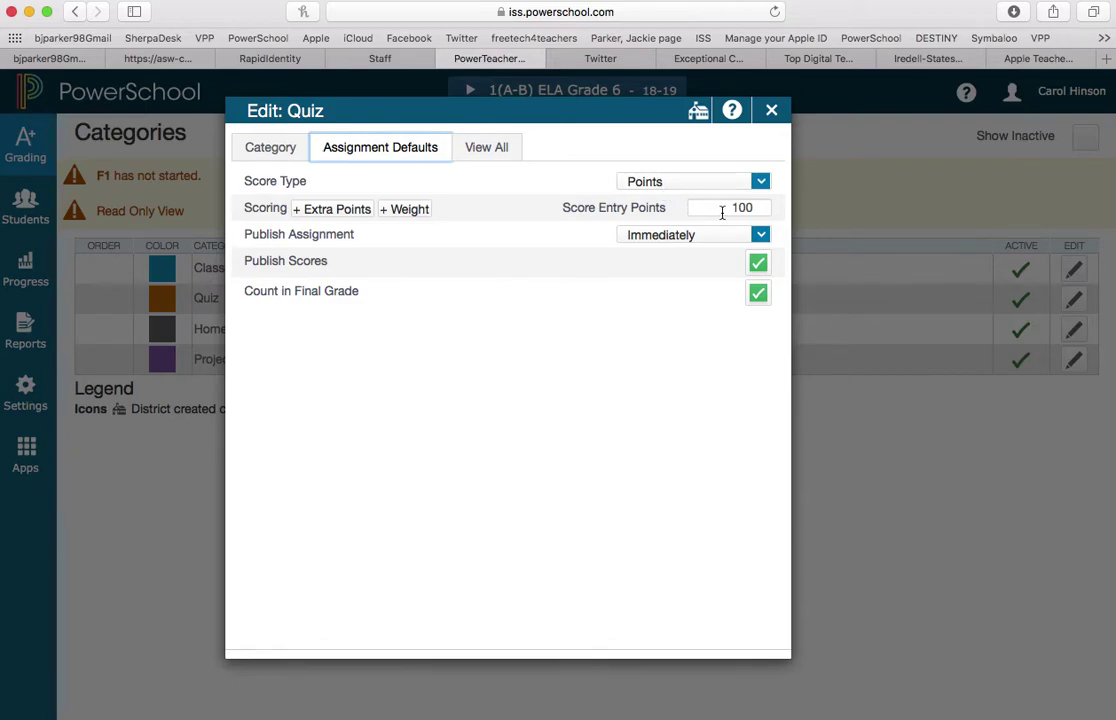
{"action": "left_click", "coordinate": [773, 110]}
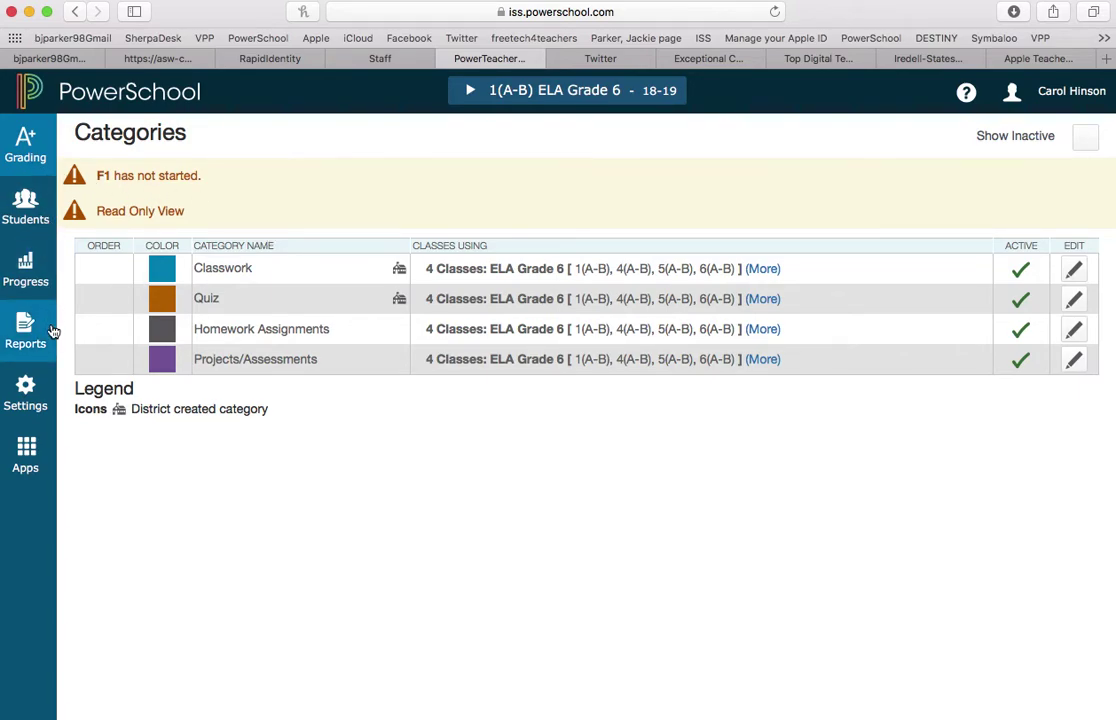
- Open the Traditional Grade Calculations settings and collapse the 1(A-B) ELA Grade 6 section
{"action": "left_click", "coordinate": [25, 392]}
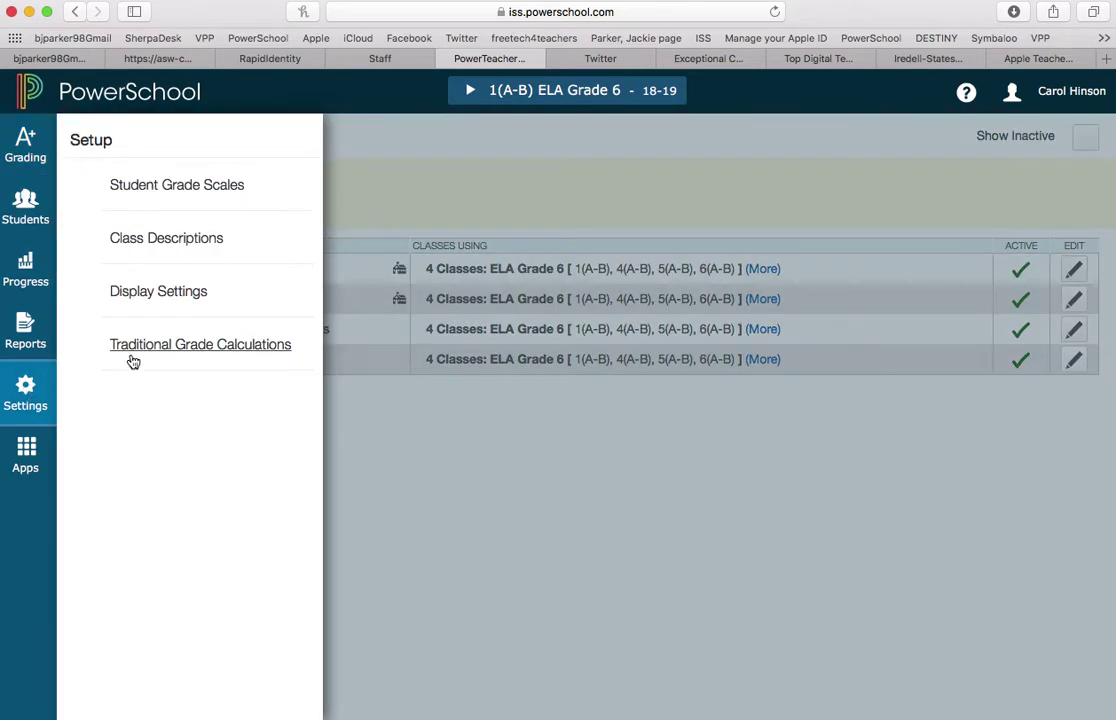
{"action": "left_click", "coordinate": [175, 346]}
{"action": "scroll", "coordinate": [174, 345], "scroll_direction": "down", "scroll_amount": 3}
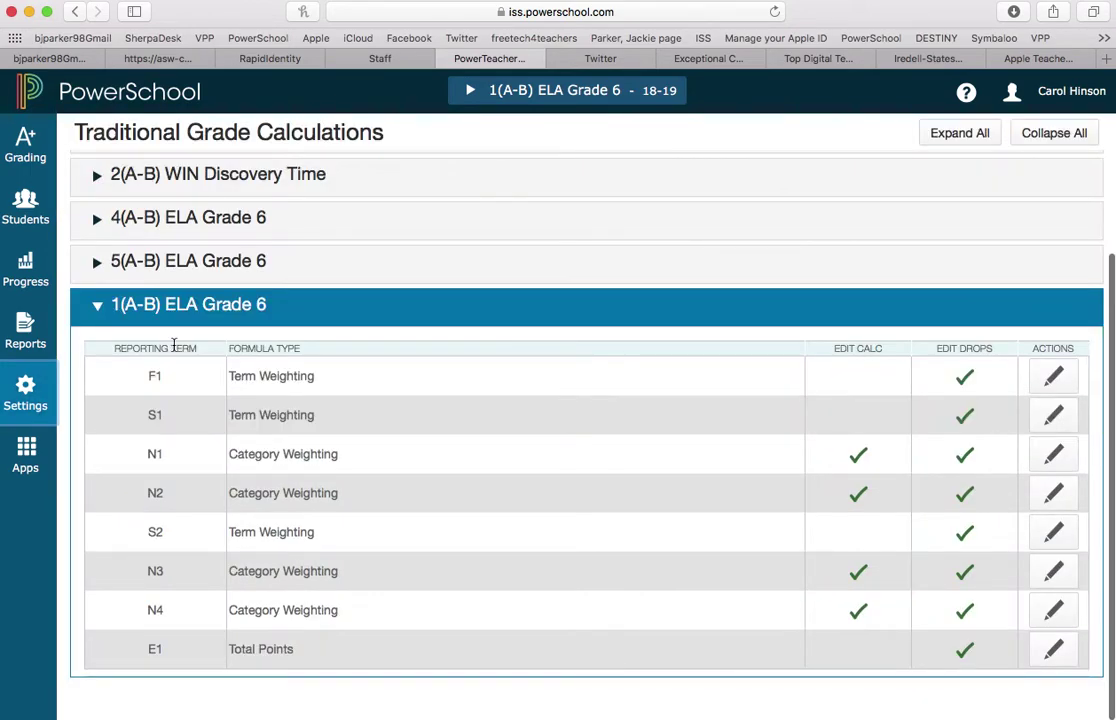
{"action": "left_click", "coordinate": [95, 305]}
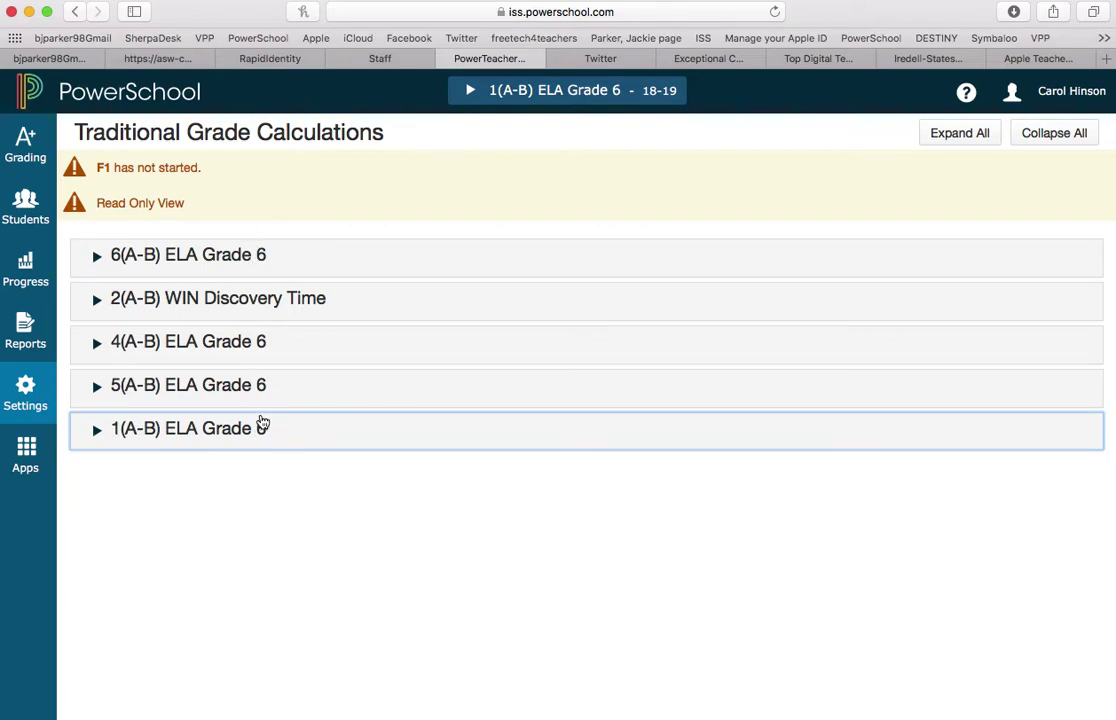
- Expand 6(A-B) ELA Grade 6 and examine the formula type of each reporting term
{"action": "left_click", "coordinate": [167, 258]}
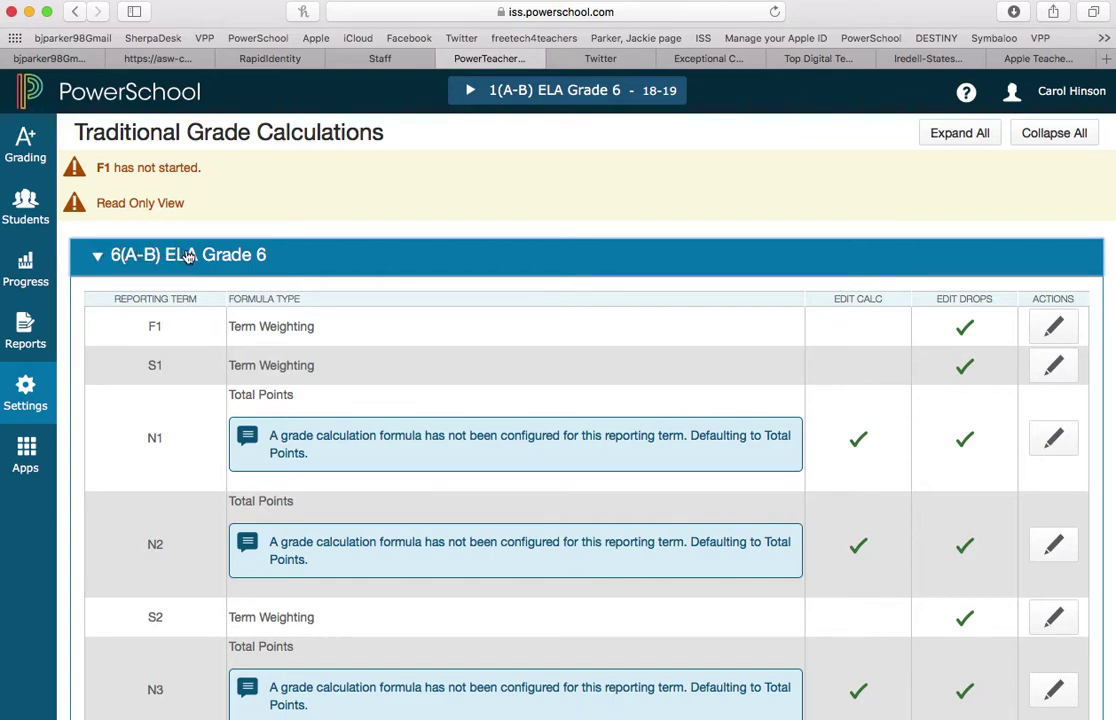
{"action": "scroll", "coordinate": [323, 440], "scroll_direction": "down", "scroll_amount": 3}
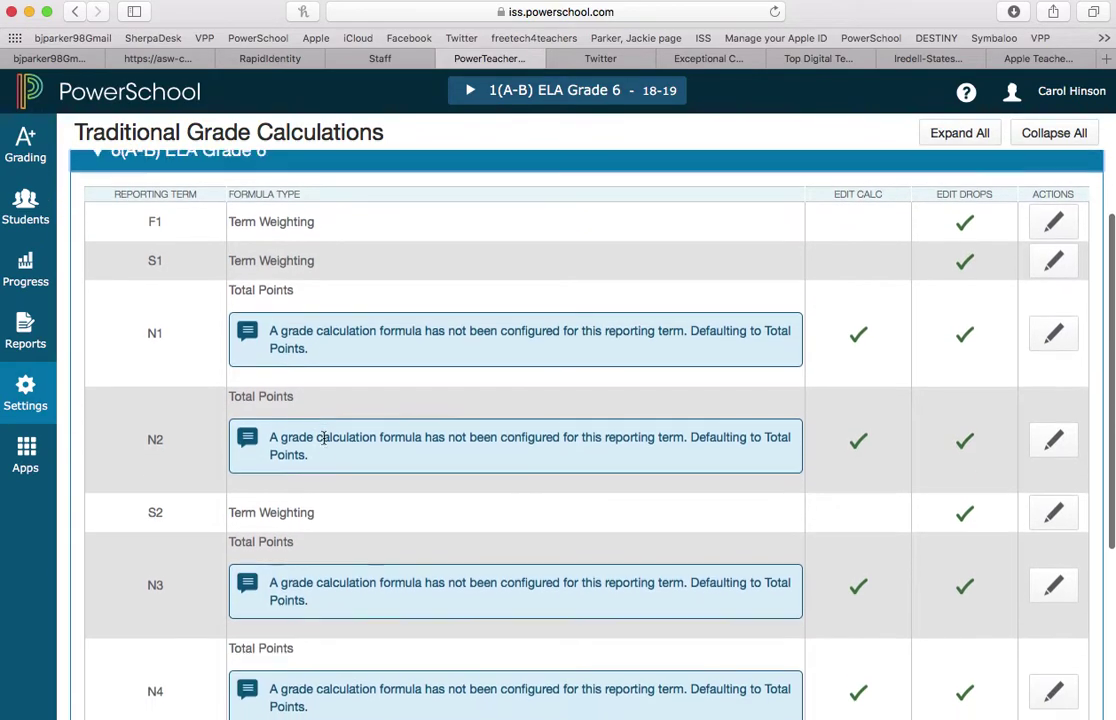
{"action": "scroll", "coordinate": [323, 440], "scroll_direction": "down", "scroll_amount": 5}
{"action": "scroll", "coordinate": [323, 443], "scroll_direction": "up", "scroll_amount": 3}
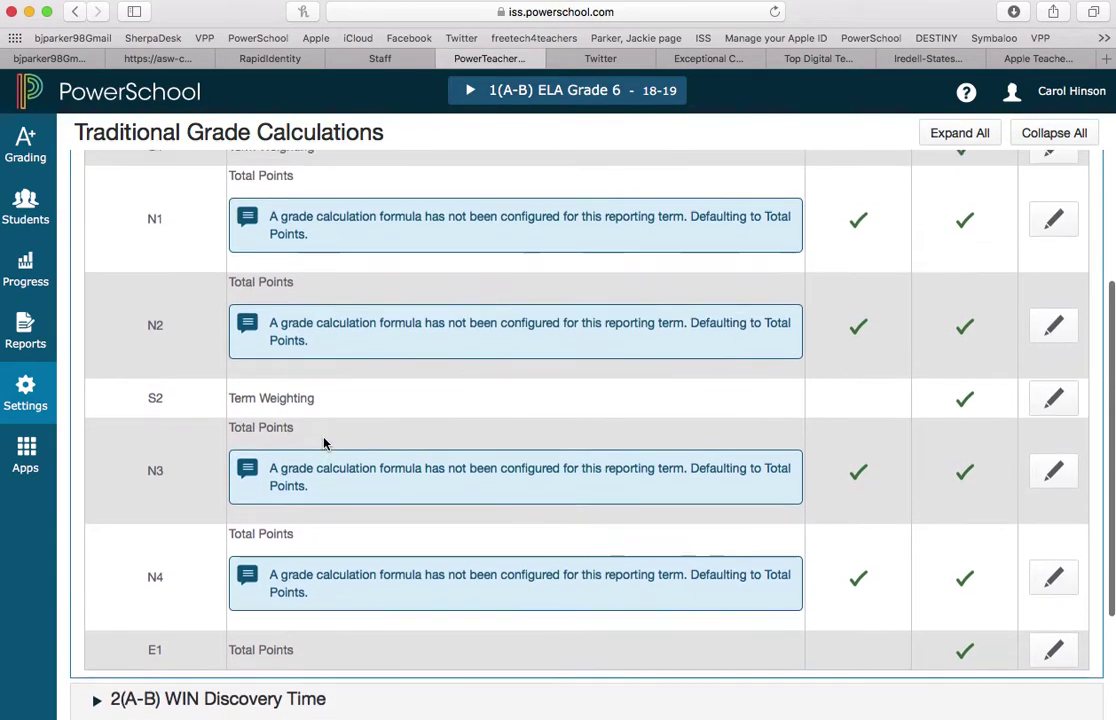
{"action": "scroll", "coordinate": [323, 443], "scroll_direction": "up", "scroll_amount": 2}
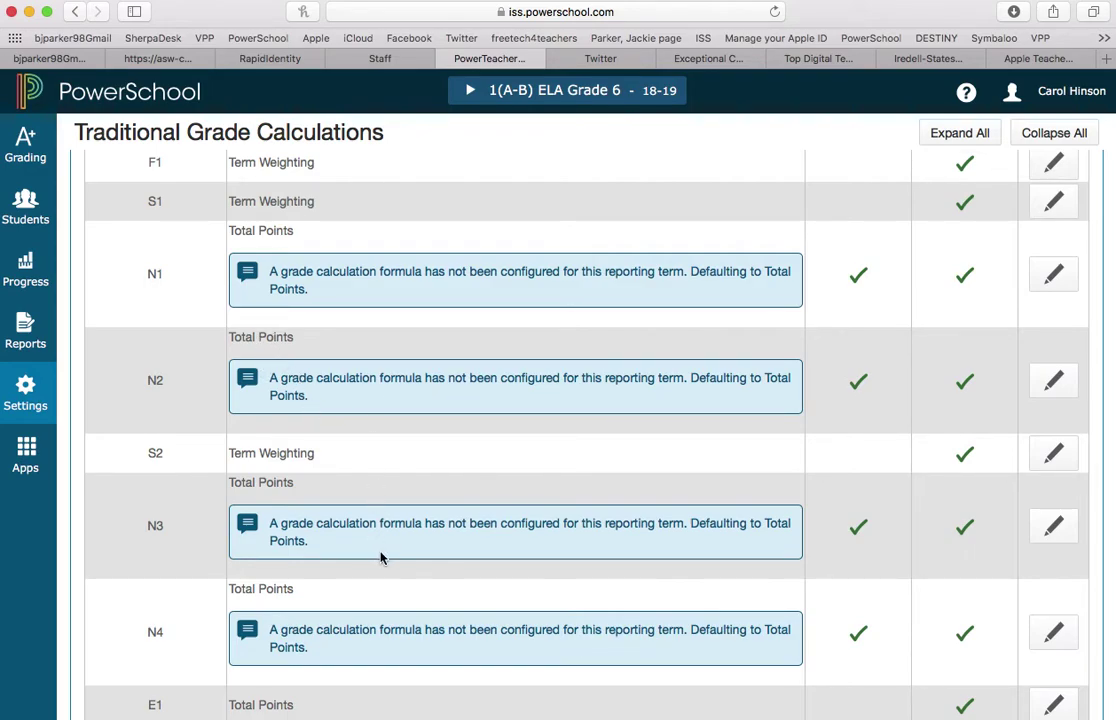
{"action": "scroll", "coordinate": [414, 395], "scroll_direction": "up", "scroll_amount": 5}
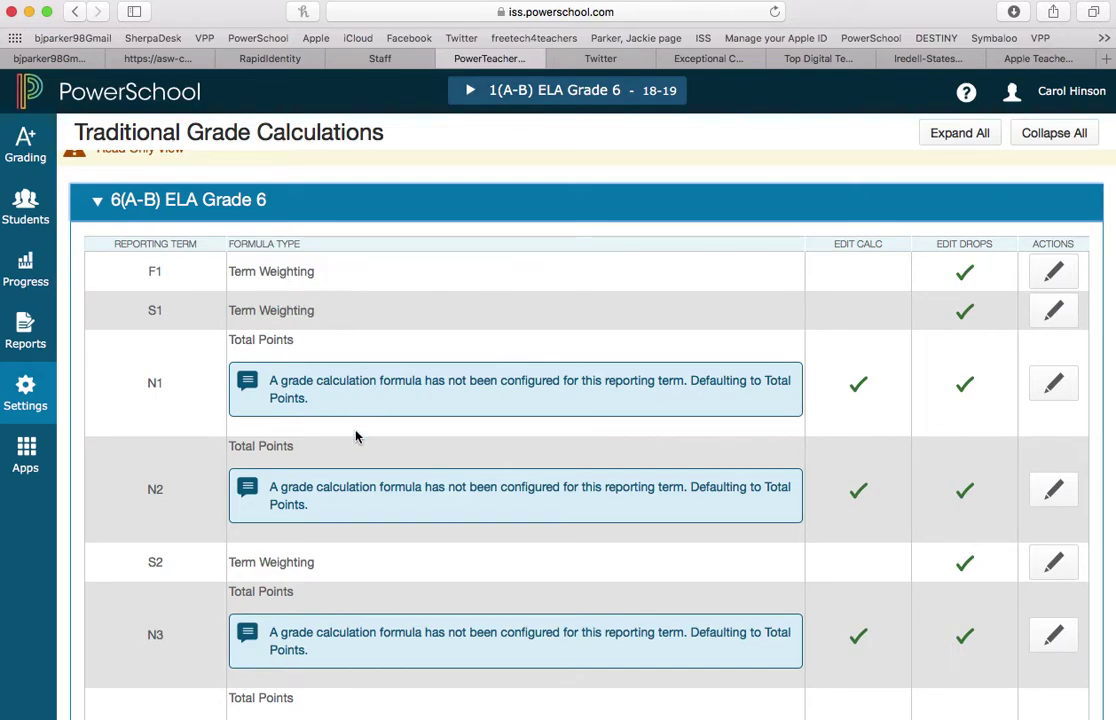
{"action": "scroll", "coordinate": [356, 436], "scroll_direction": "down", "scroll_amount": 3}
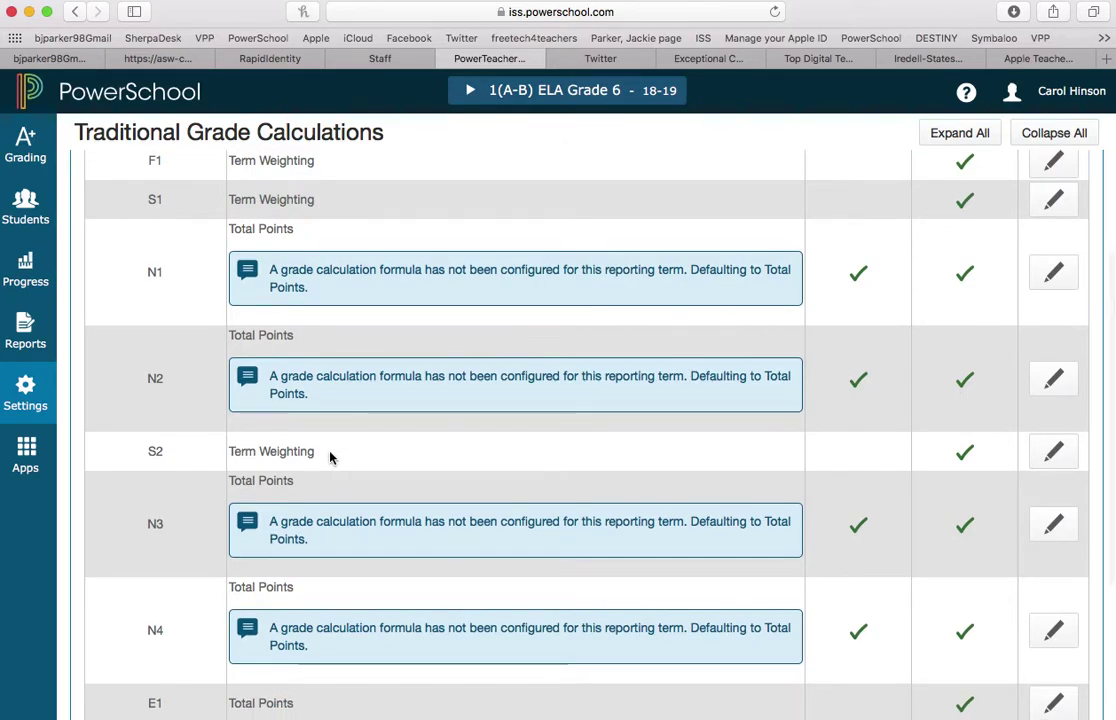
{"action": "scroll", "coordinate": [333, 427], "scroll_direction": "up", "scroll_amount": 4}
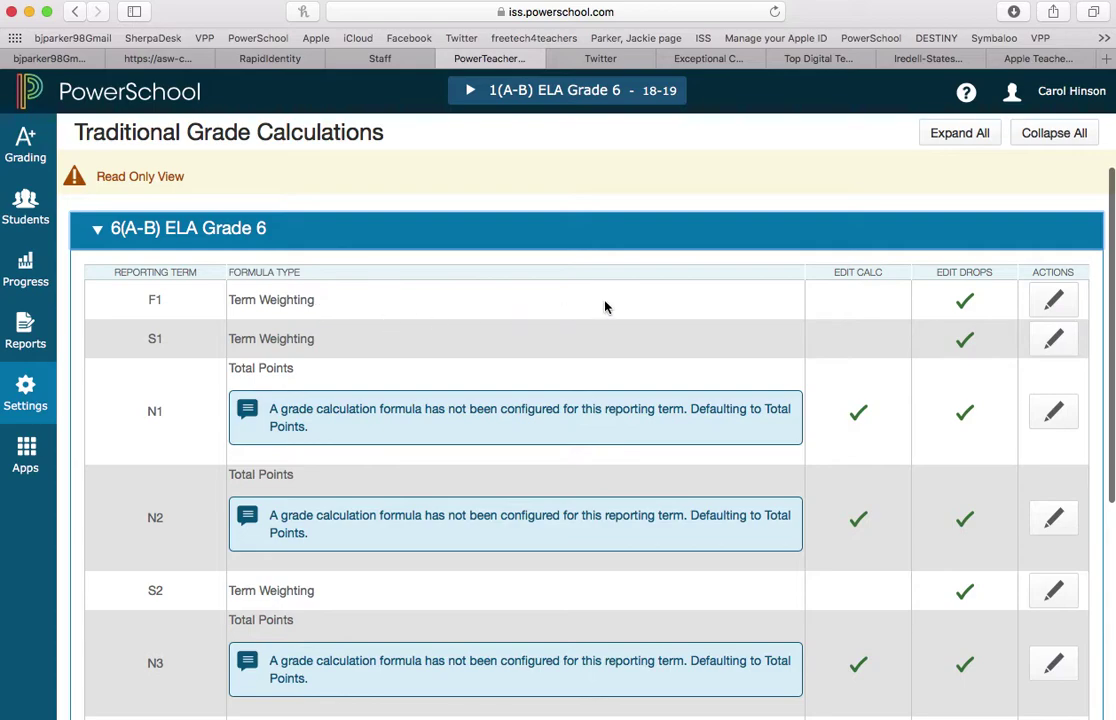
- Inspect the term weighting formulas of the F1 and S1 reporting terms for 6(A-B) ELA Grade 6
{"action": "left_click", "coordinate": [1056, 301]}
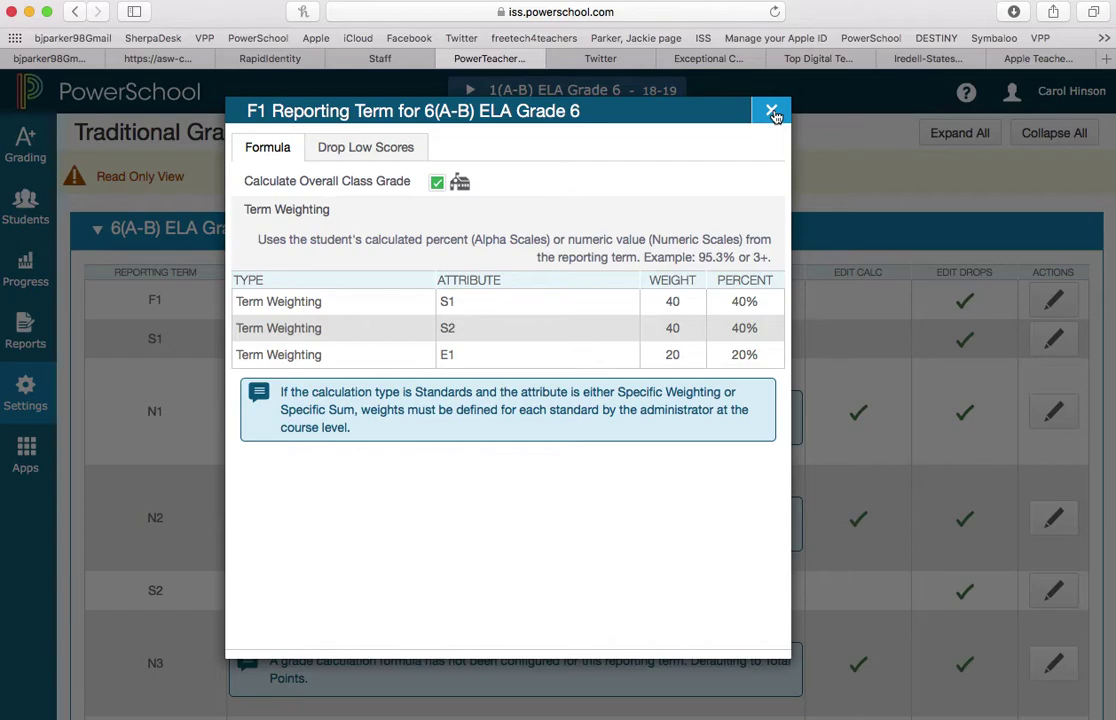
{"action": "left_click", "coordinate": [772, 112]}
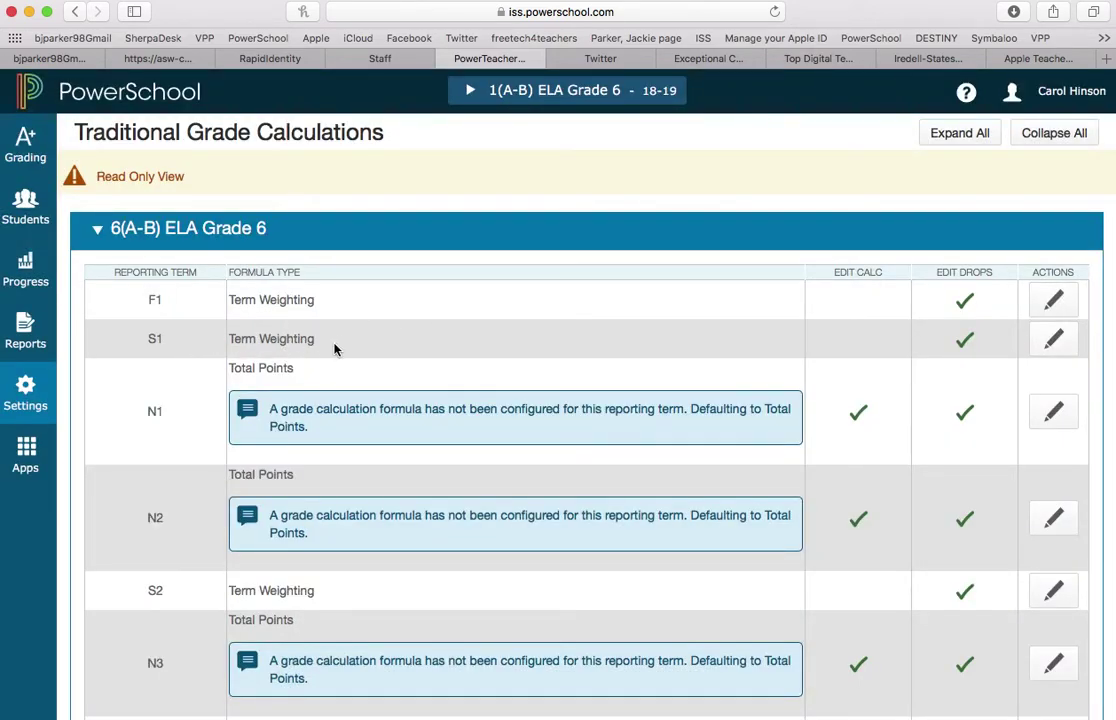
{"action": "left_click", "coordinate": [1058, 339]}
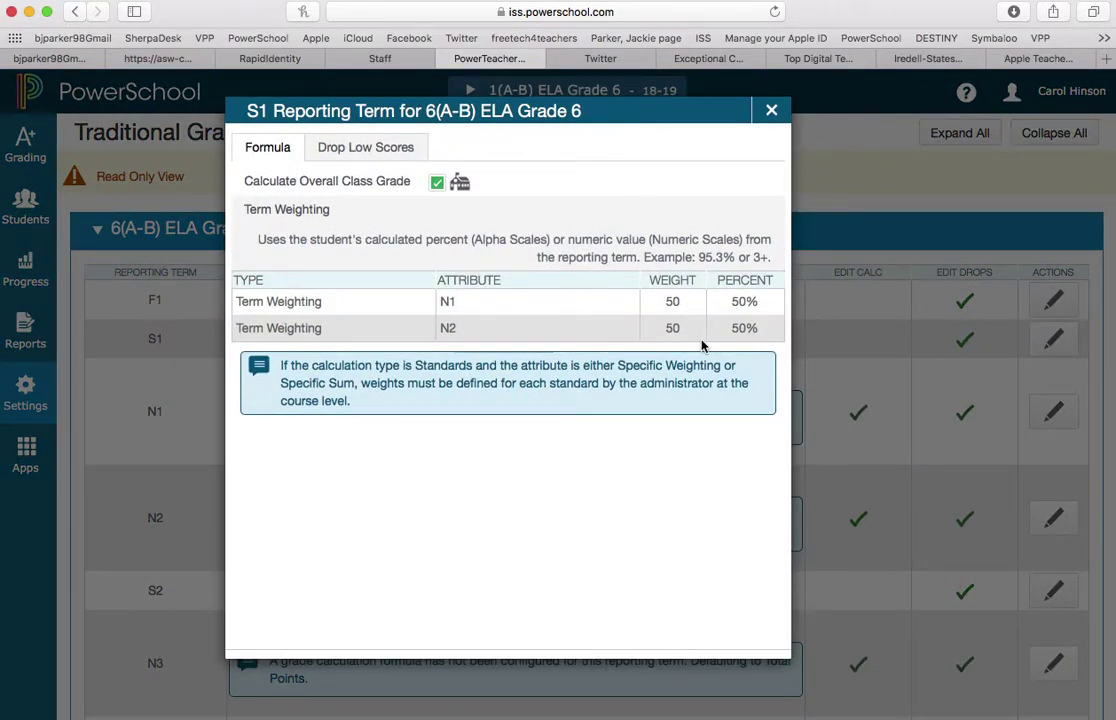
{"action": "left_click", "coordinate": [772, 113]}
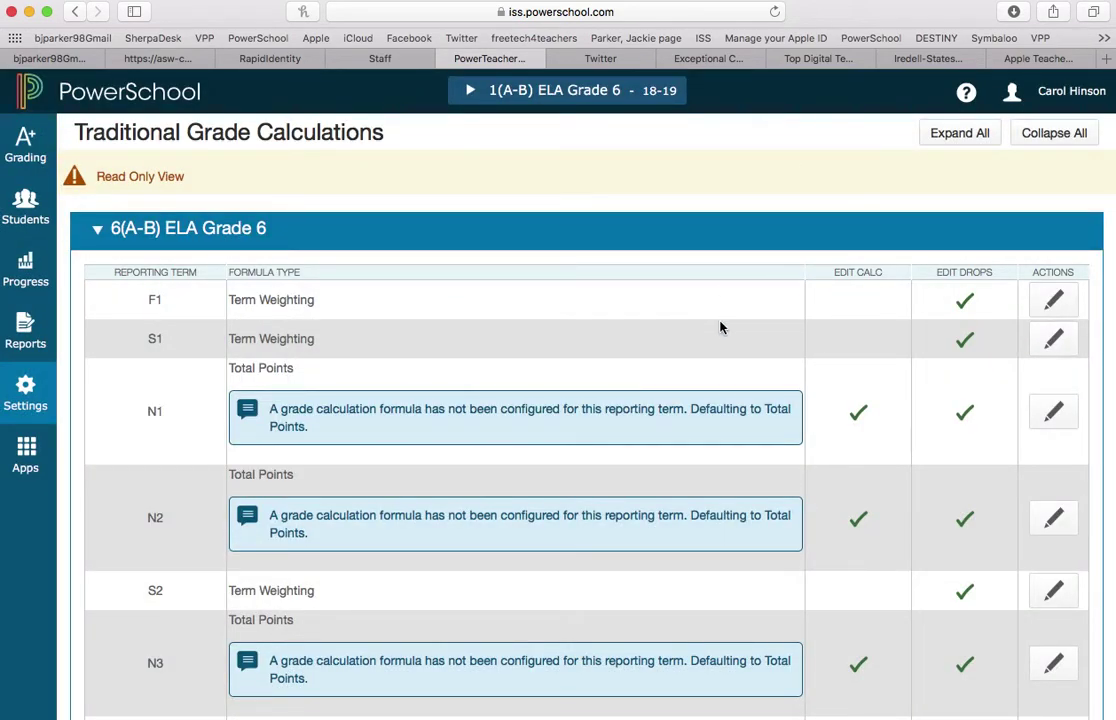
- Open the N1 reporting term formula of 6(A-B) ELA Grade 6, check the available calculation types, and close it without changes
{"action": "scroll", "coordinate": [720, 327], "scroll_direction": "down", "scroll_amount": 3}
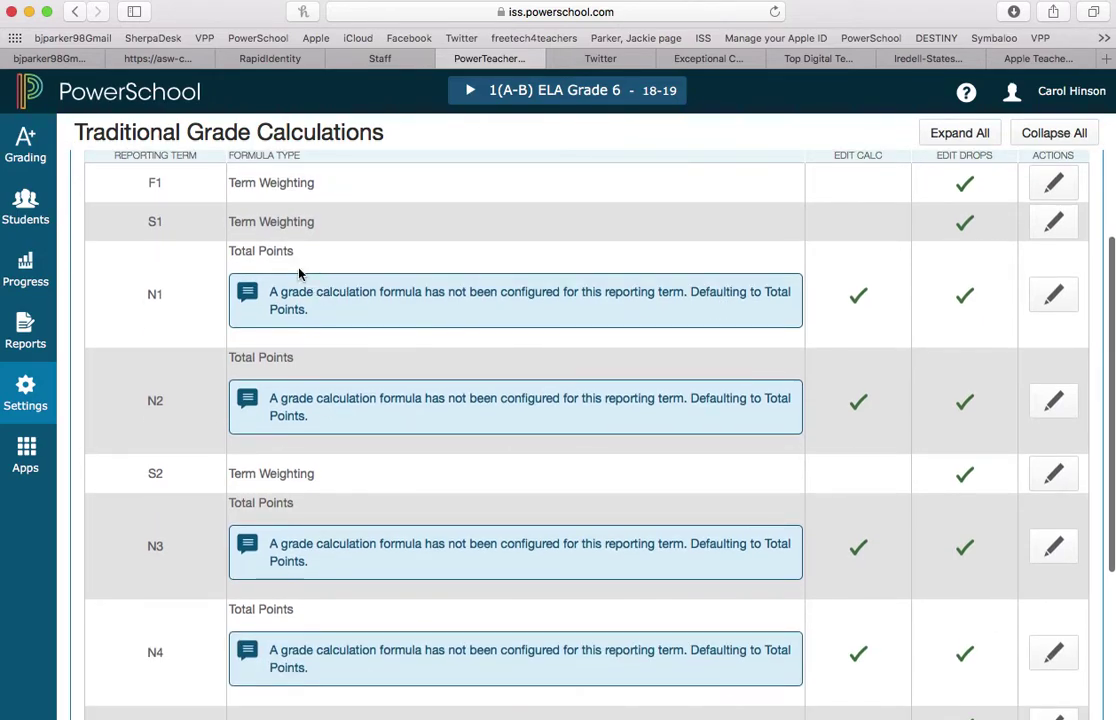
{"action": "left_click", "coordinate": [1047, 300]}
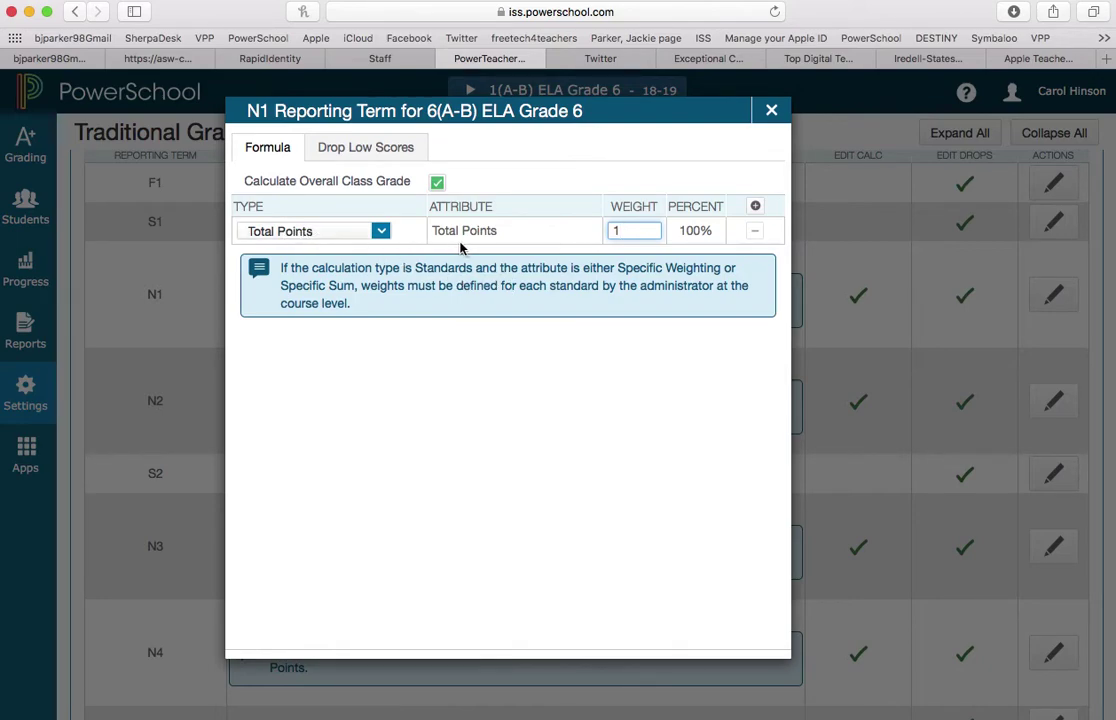
{"action": "left_click", "coordinate": [380, 233]}
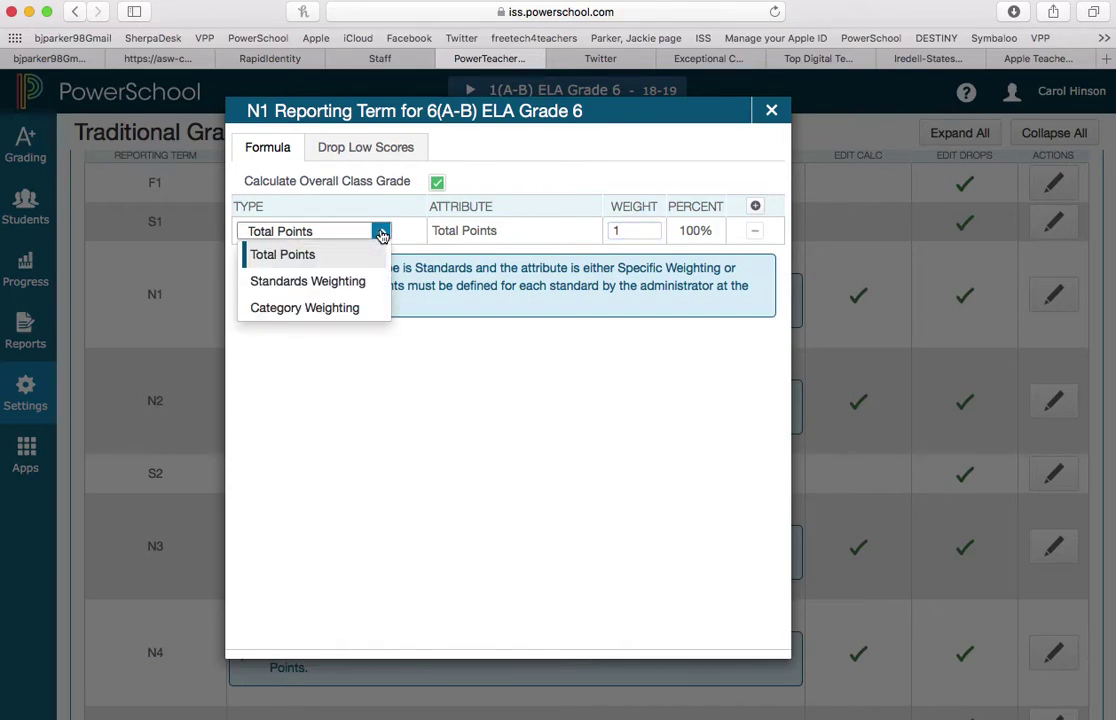
{"action": "left_click", "coordinate": [381, 235]}
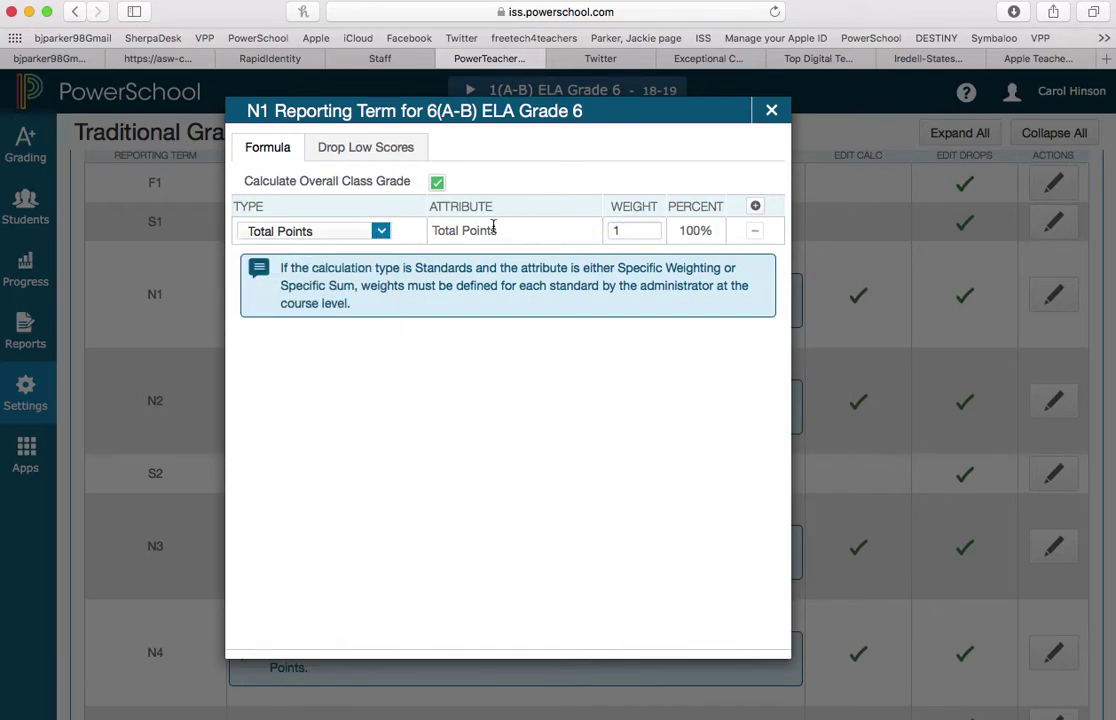
{"action": "left_click", "coordinate": [771, 112]}
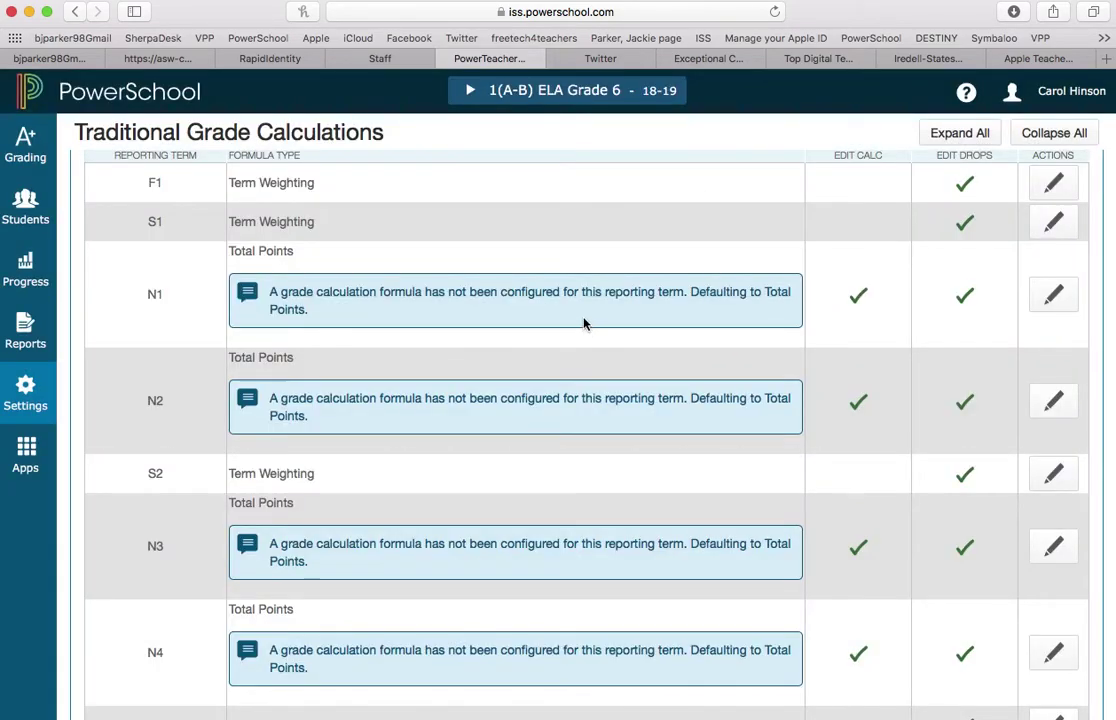
- Collapse 6(A-B) ELA Grade 6 and check the formula types of 2(A-B) WIN Discovery Time, 4(A-B) and 5(A-B) ELA Grade 6 in turn
{"action": "scroll", "coordinate": [412, 292], "scroll_direction": "up", "scroll_amount": 5}
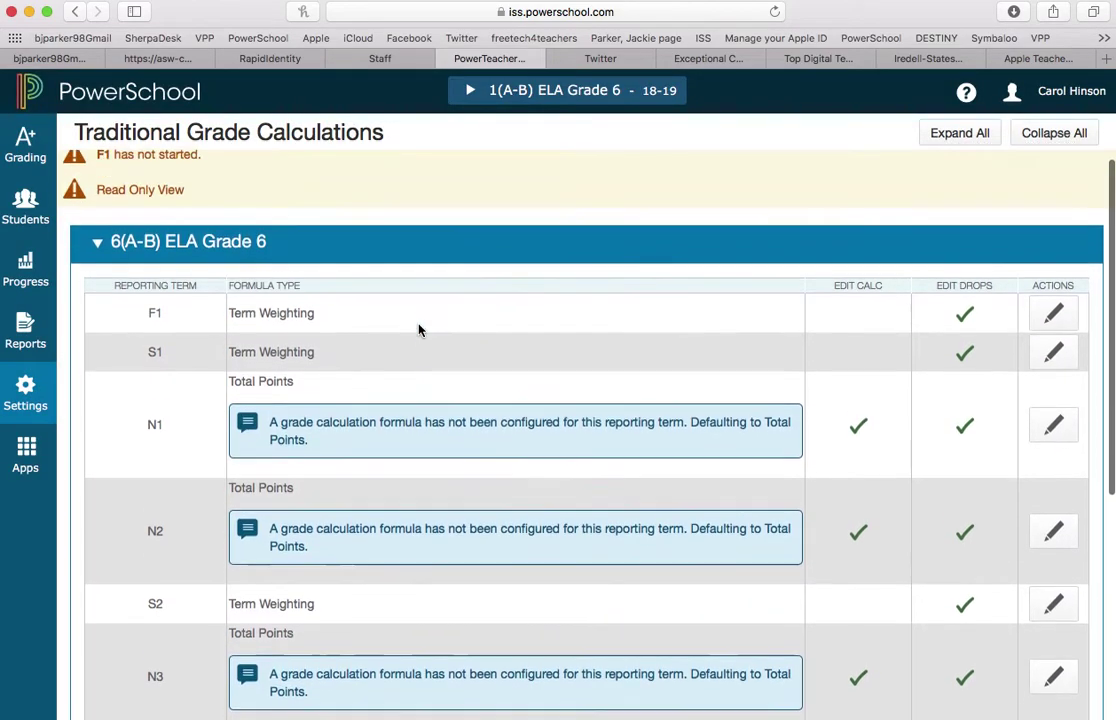
{"action": "left_click", "coordinate": [95, 257]}
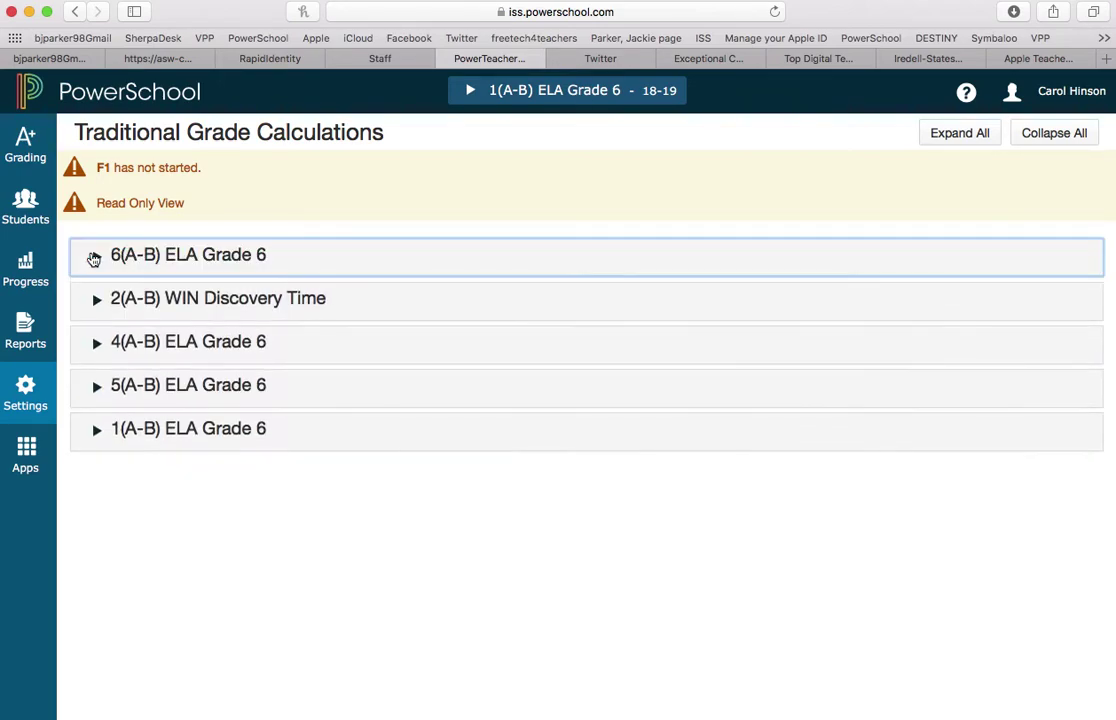
{"action": "left_click", "coordinate": [96, 301]}
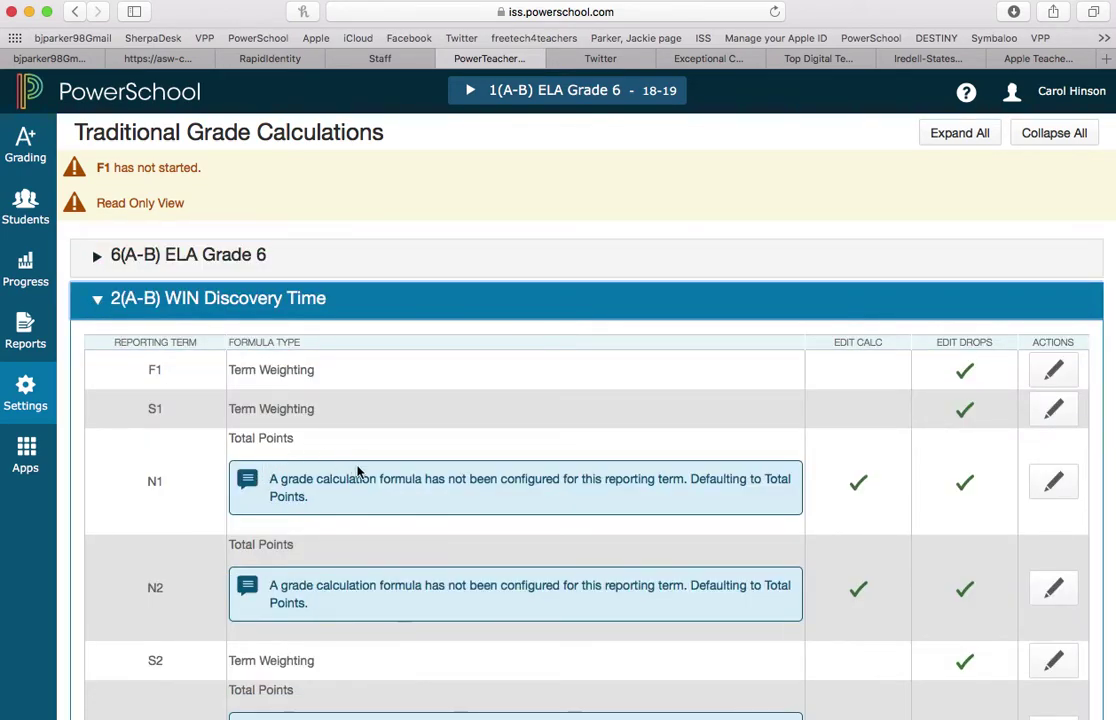
{"action": "left_click", "coordinate": [96, 300]}
{"action": "left_click", "coordinate": [99, 346]}
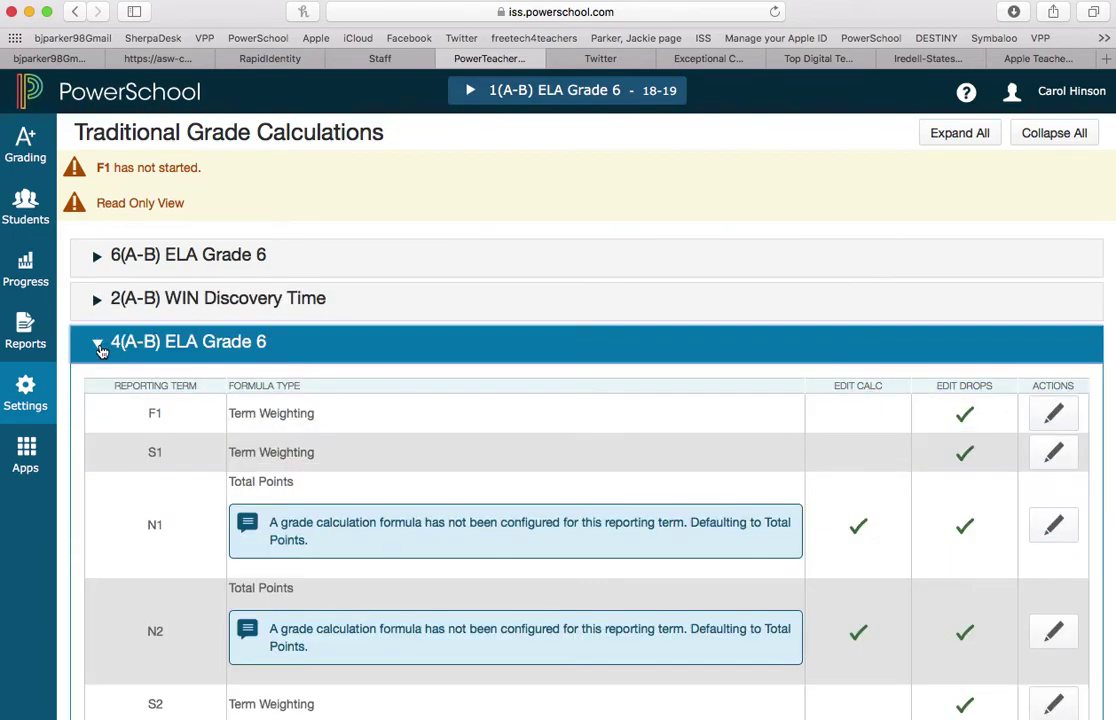
{"action": "left_click", "coordinate": [99, 346]}
{"action": "left_click", "coordinate": [97, 387]}
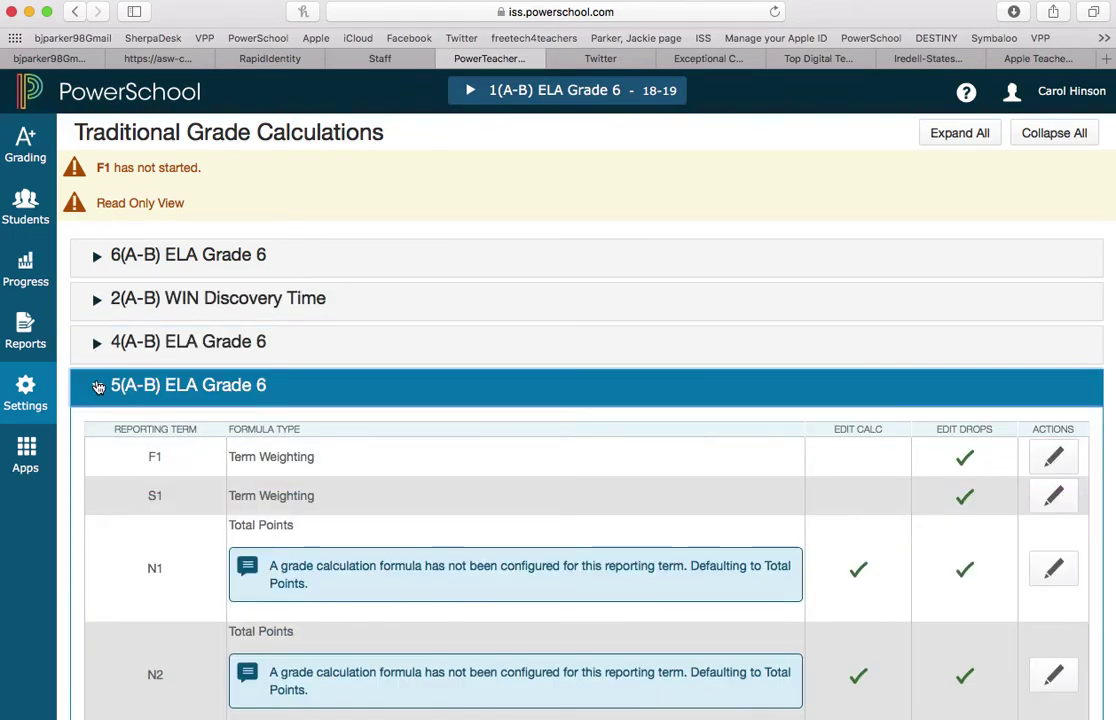
{"action": "left_click", "coordinate": [97, 387]}
- Expand 1(A-B) ELA Grade 6 and open the formula of its N1 reporting term
{"action": "left_click", "coordinate": [98, 431]}
{"action": "scroll", "coordinate": [238, 493], "scroll_direction": "down", "scroll_amount": 3}
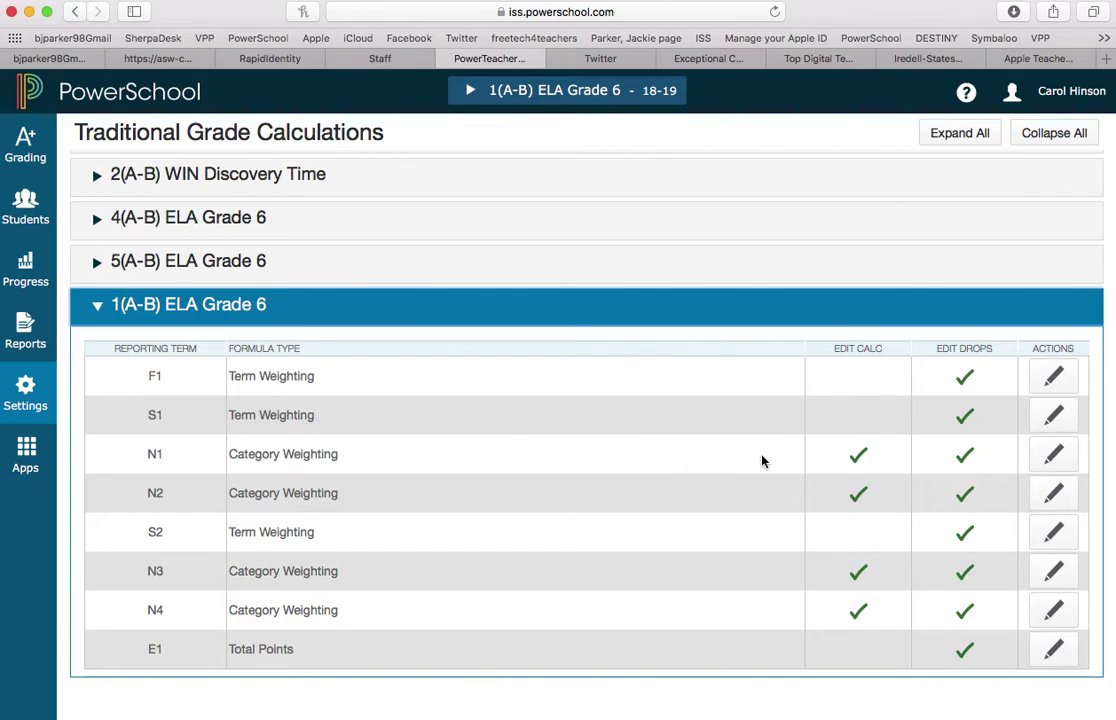
{"action": "left_click", "coordinate": [1055, 456]}
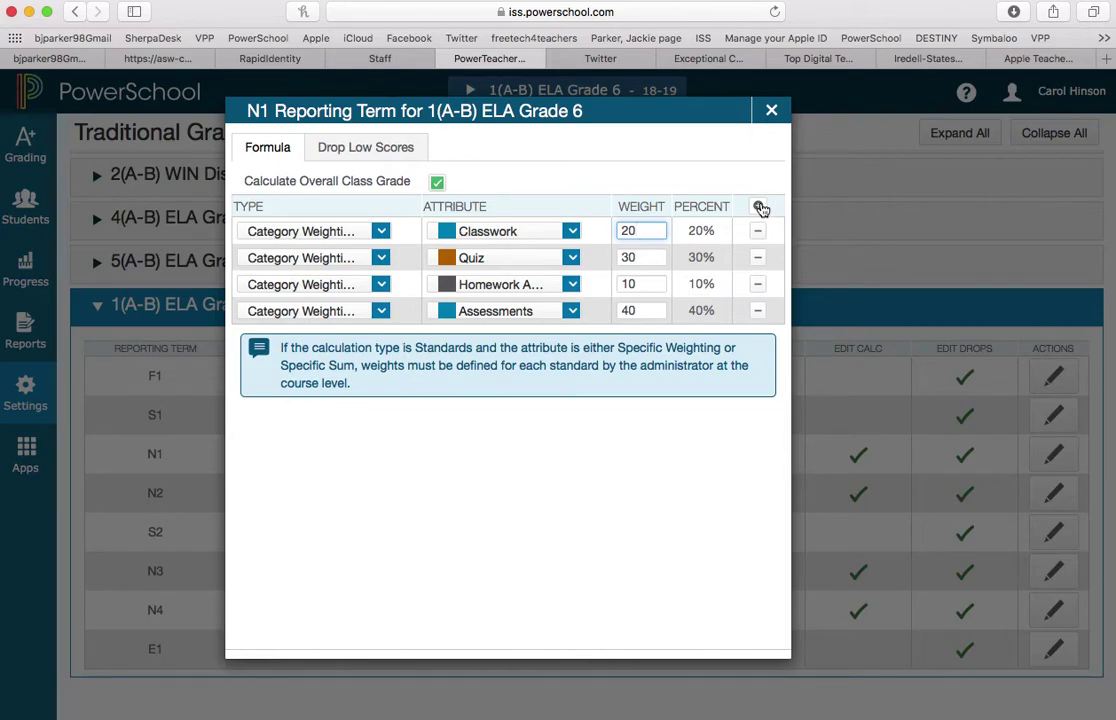
- Add two extra calculation rows to the N1 formula, look over the Classwork row's attribute options, and remove both added rows
{"action": "left_click", "coordinate": [760, 207]}
{"action": "left_click", "coordinate": [760, 207]}
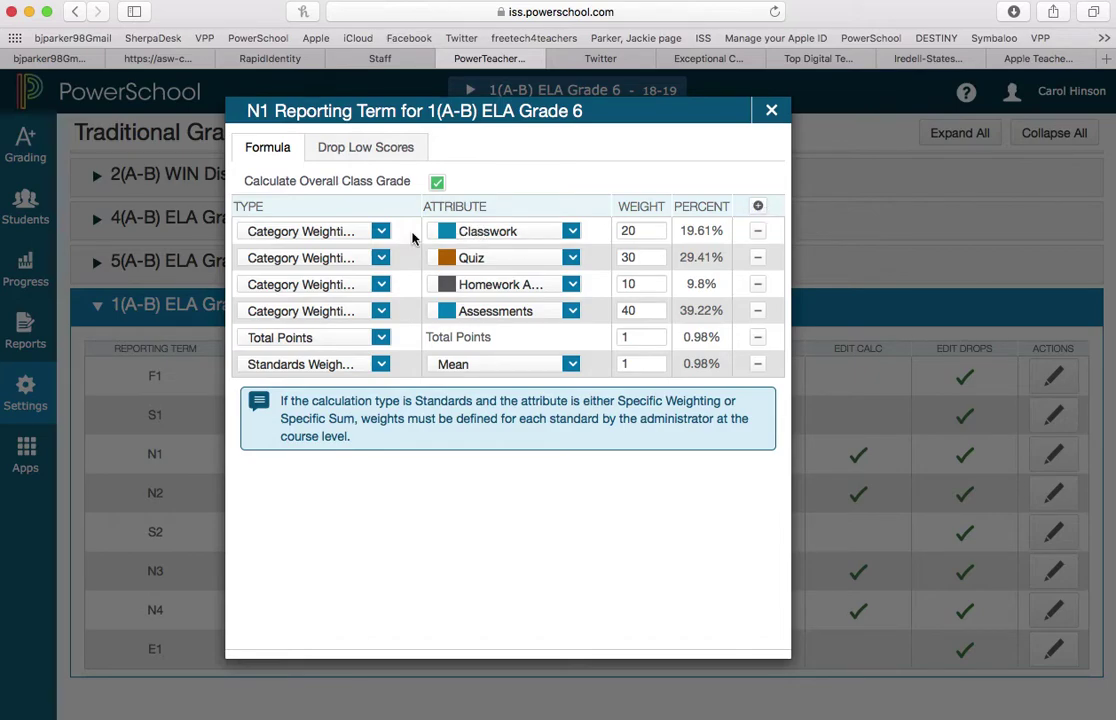
{"action": "left_click", "coordinate": [489, 233]}
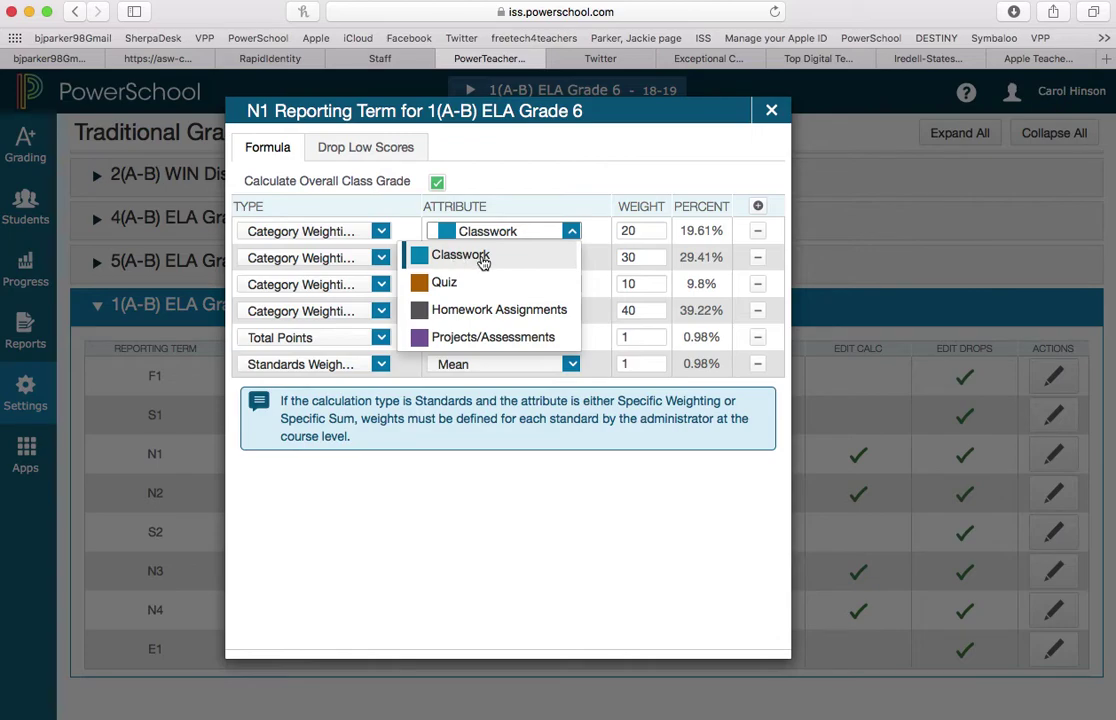
{"action": "left_click", "coordinate": [644, 233]}
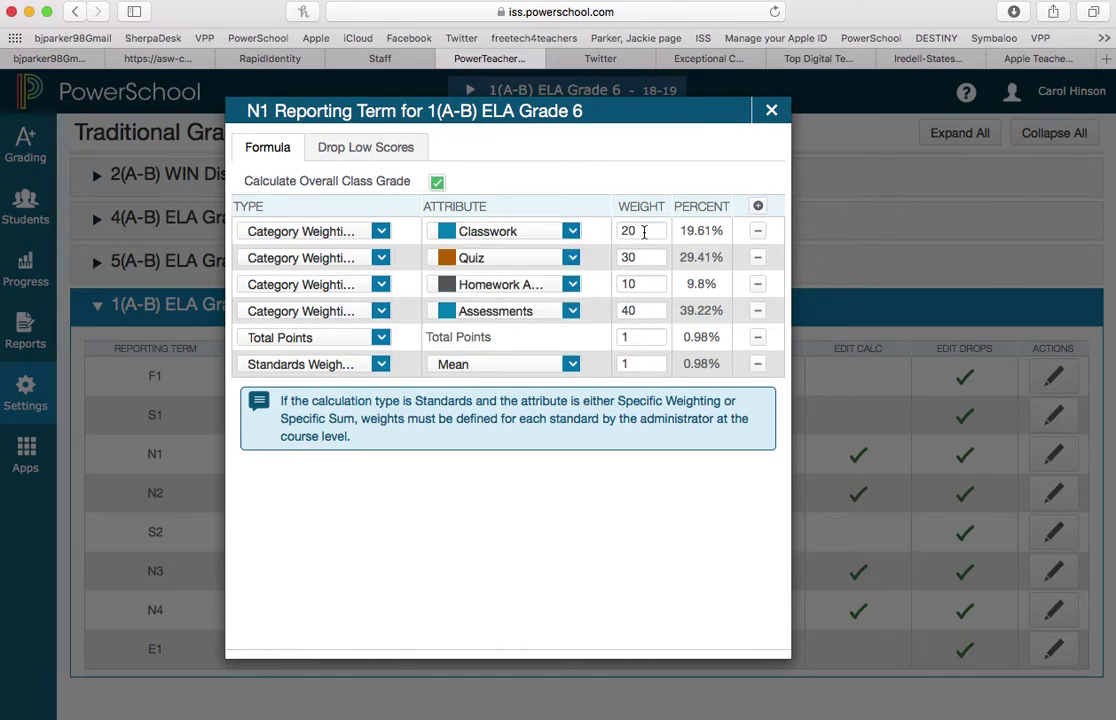
{"action": "left_click", "coordinate": [757, 337]}
{"action": "left_click", "coordinate": [758, 340]}
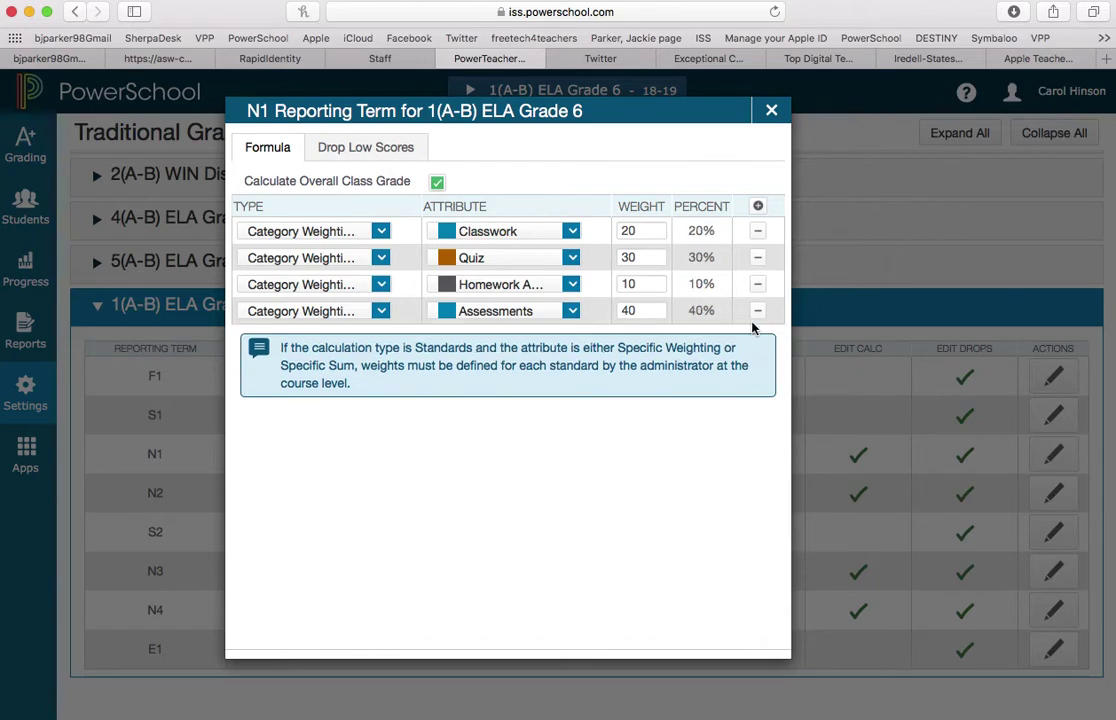
- Check the type and attribute choices of the Quiz row in the N1 formula and close the formula without changes
{"action": "left_click", "coordinate": [381, 260]}
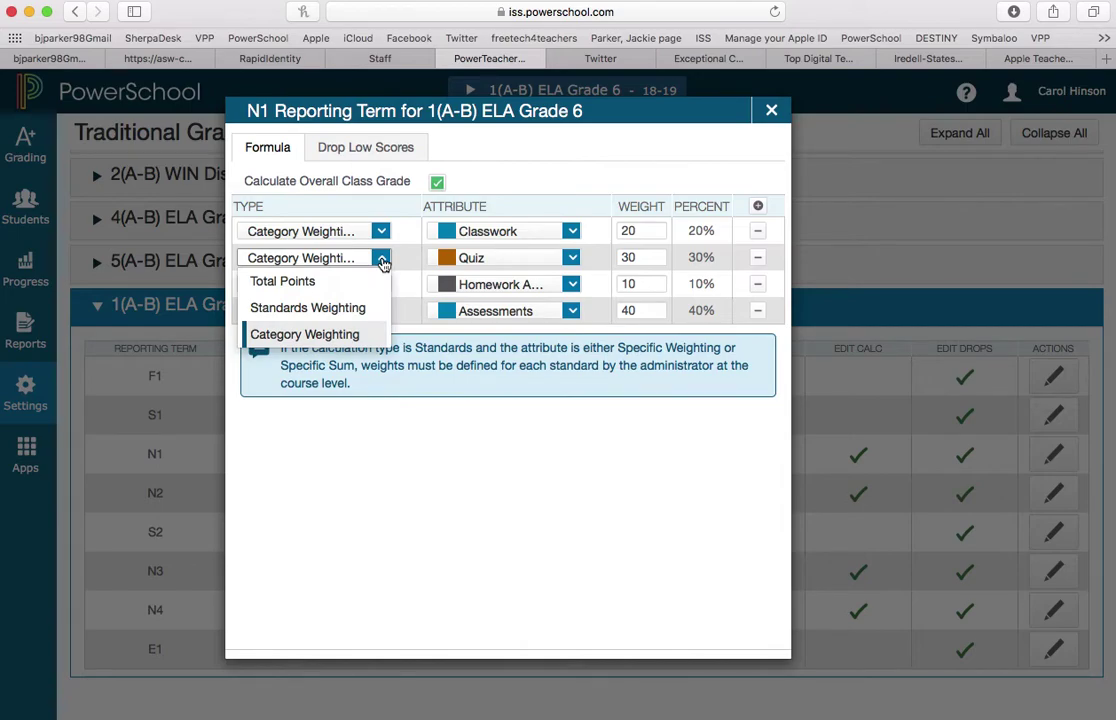
{"action": "left_click", "coordinate": [381, 260]}
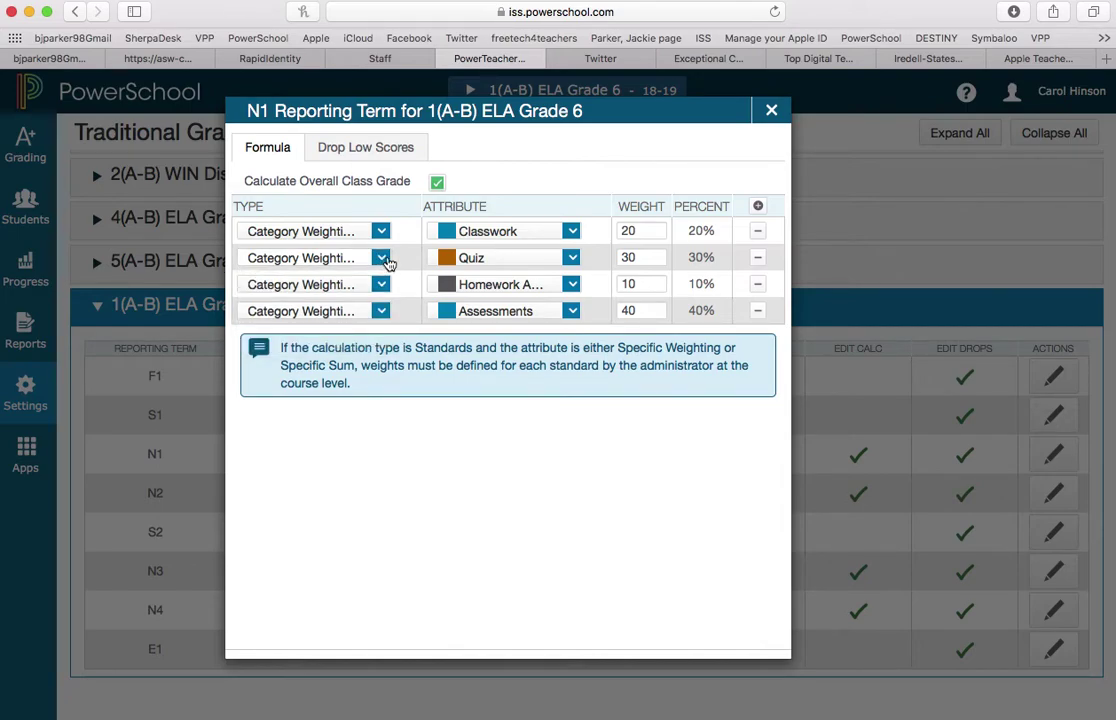
{"action": "left_click", "coordinate": [571, 259]}
{"action": "left_click", "coordinate": [571, 260]}
{"action": "left_click", "coordinate": [771, 110]}
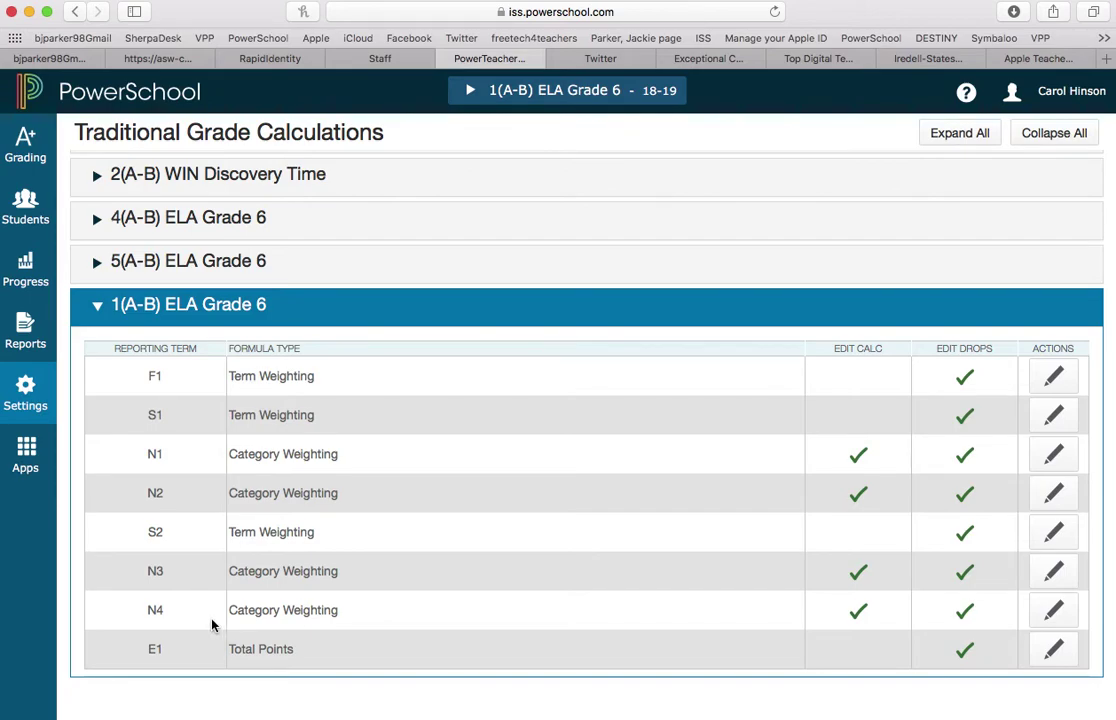
- Collapse 1(A-B) ELA Grade 6 and examine the formula type of each reporting term in 5(A-B) ELA Grade 6
{"action": "left_click", "coordinate": [99, 307]}
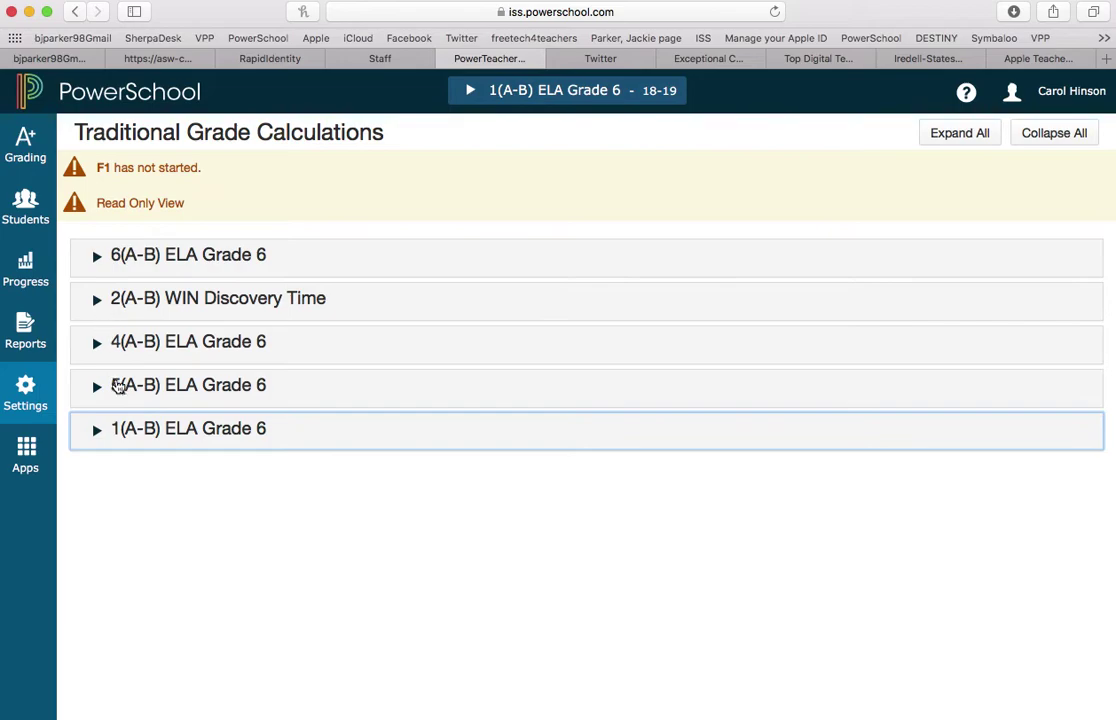
{"action": "left_click", "coordinate": [104, 386]}
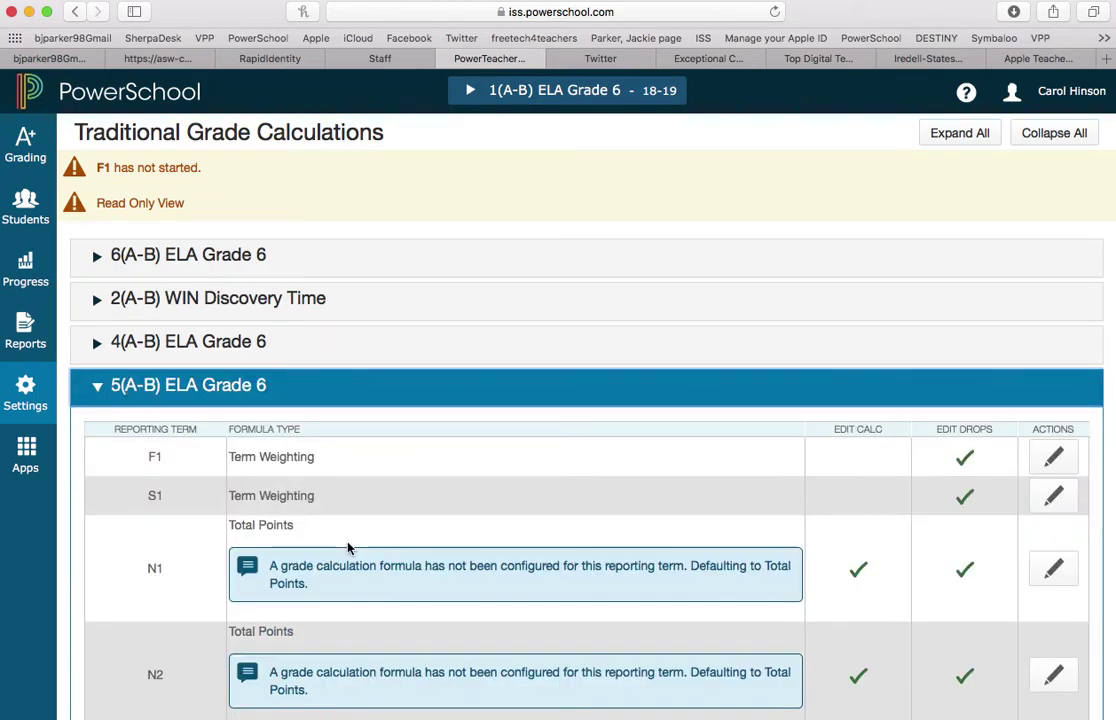
{"action": "scroll", "coordinate": [348, 547], "scroll_direction": "down", "scroll_amount": 5}
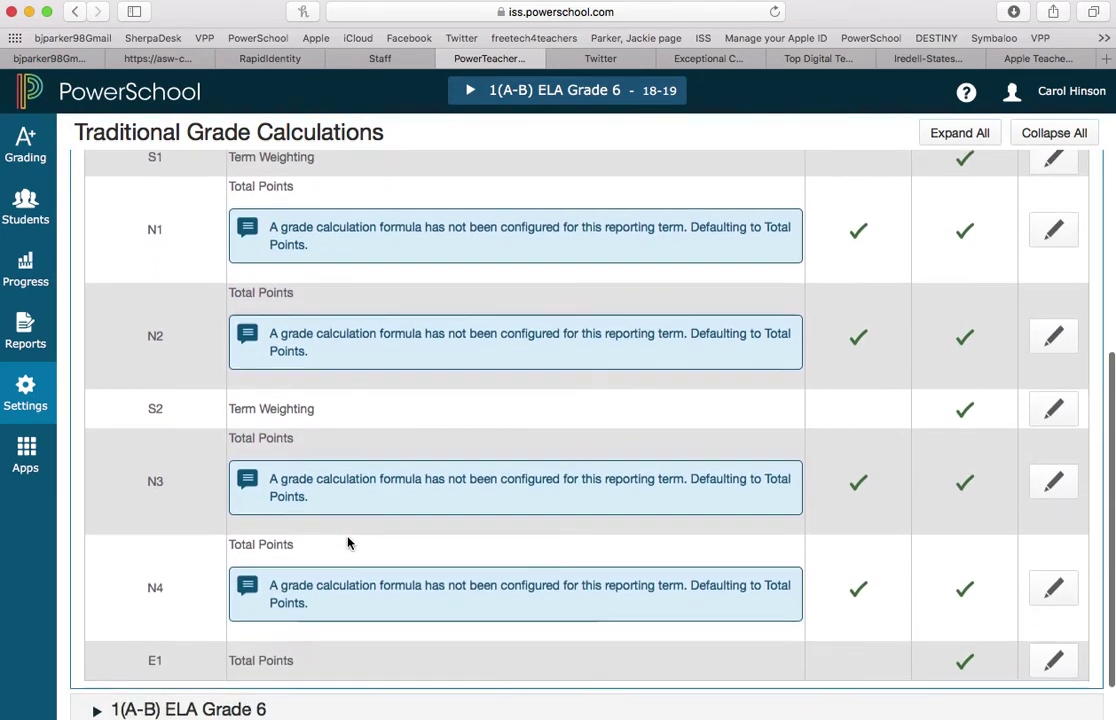
{"action": "scroll", "coordinate": [348, 543], "scroll_direction": "up", "scroll_amount": 5}
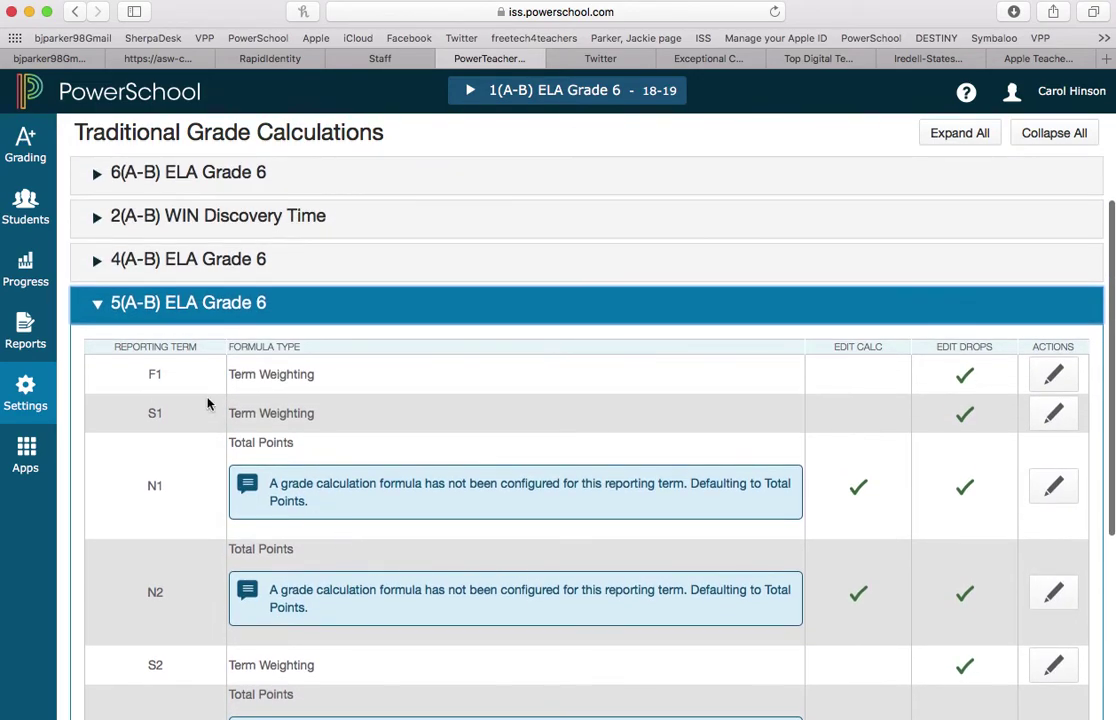
{"action": "left_click", "coordinate": [130, 302]}
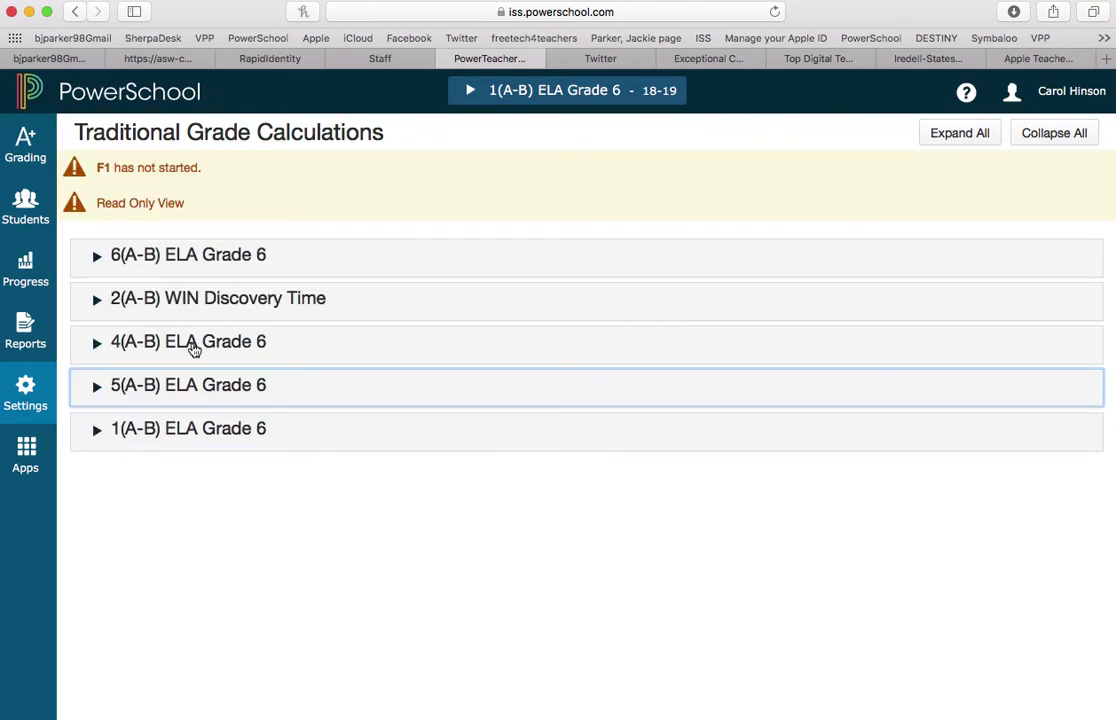
- Expand 4(A-B) ELA Grade 6, examine the formula type of each reporting term, and collapse the section
{"action": "left_click", "coordinate": [194, 345]}
{"action": "scroll", "coordinate": [420, 540], "scroll_direction": "down", "scroll_amount": 3}
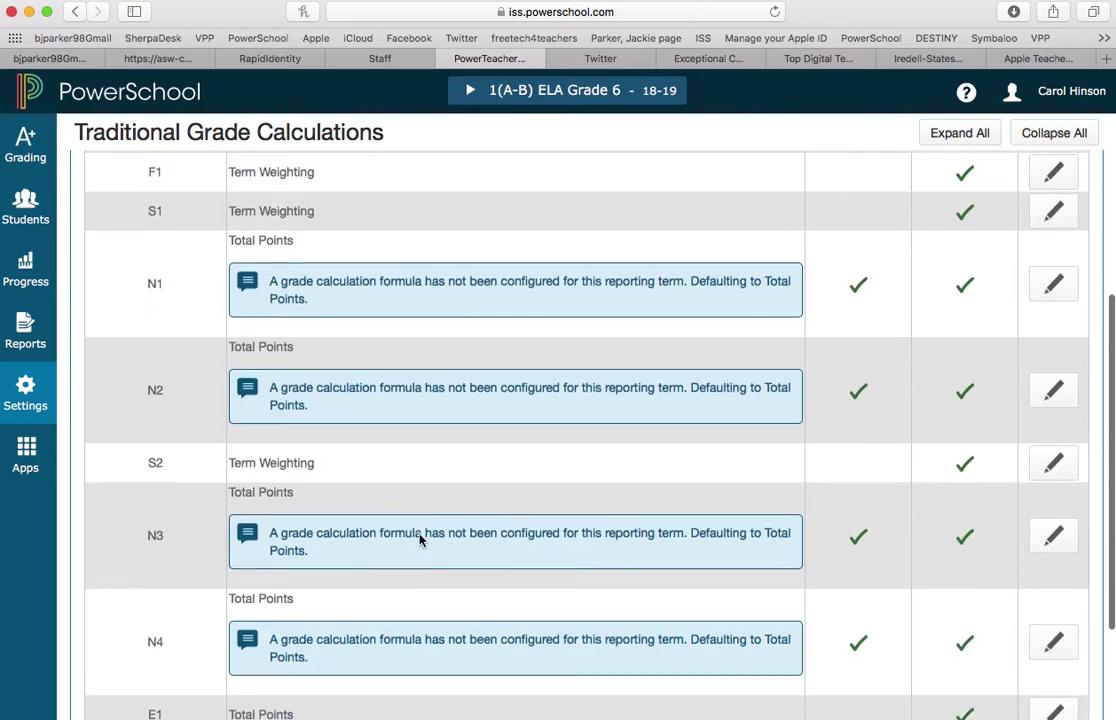
{"action": "scroll", "coordinate": [420, 540], "scroll_direction": "up", "scroll_amount": 2}
{"action": "scroll", "coordinate": [420, 540], "scroll_direction": "down", "scroll_amount": 4}
{"action": "scroll", "coordinate": [420, 540], "scroll_direction": "up", "scroll_amount": 1}
{"action": "scroll", "coordinate": [420, 540], "scroll_direction": "up", "scroll_amount": 1}
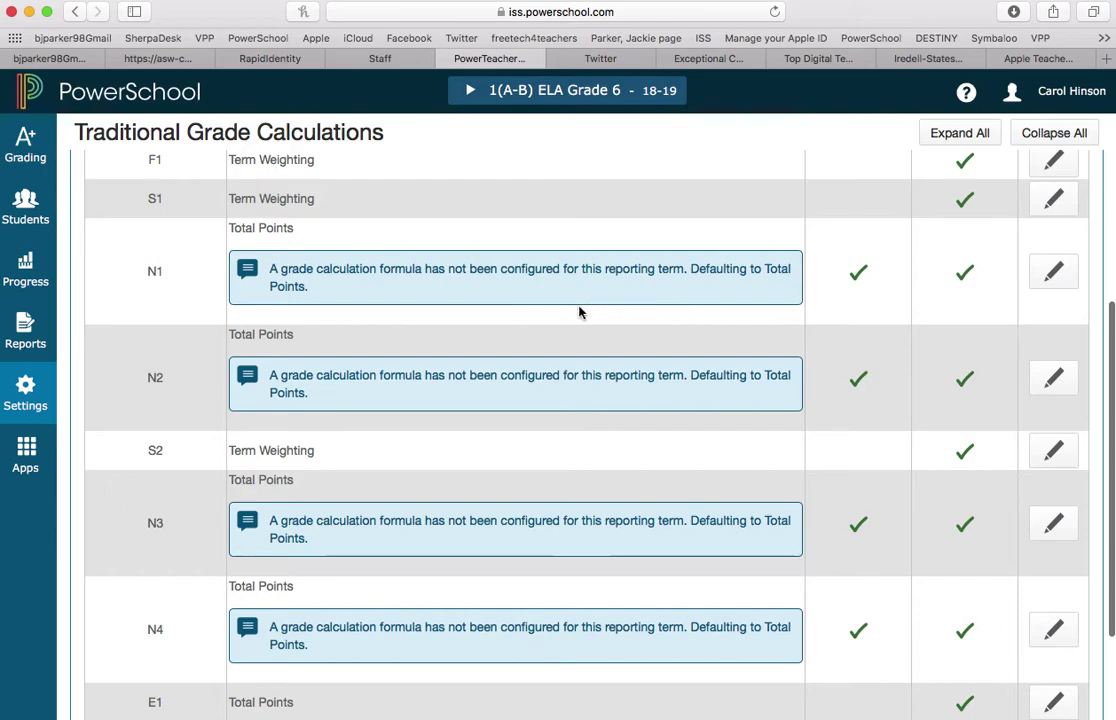
{"action": "scroll", "coordinate": [580, 312], "scroll_direction": "up", "scroll_amount": 5}
{"action": "scroll", "coordinate": [580, 314], "scroll_direction": "down", "scroll_amount": 3}
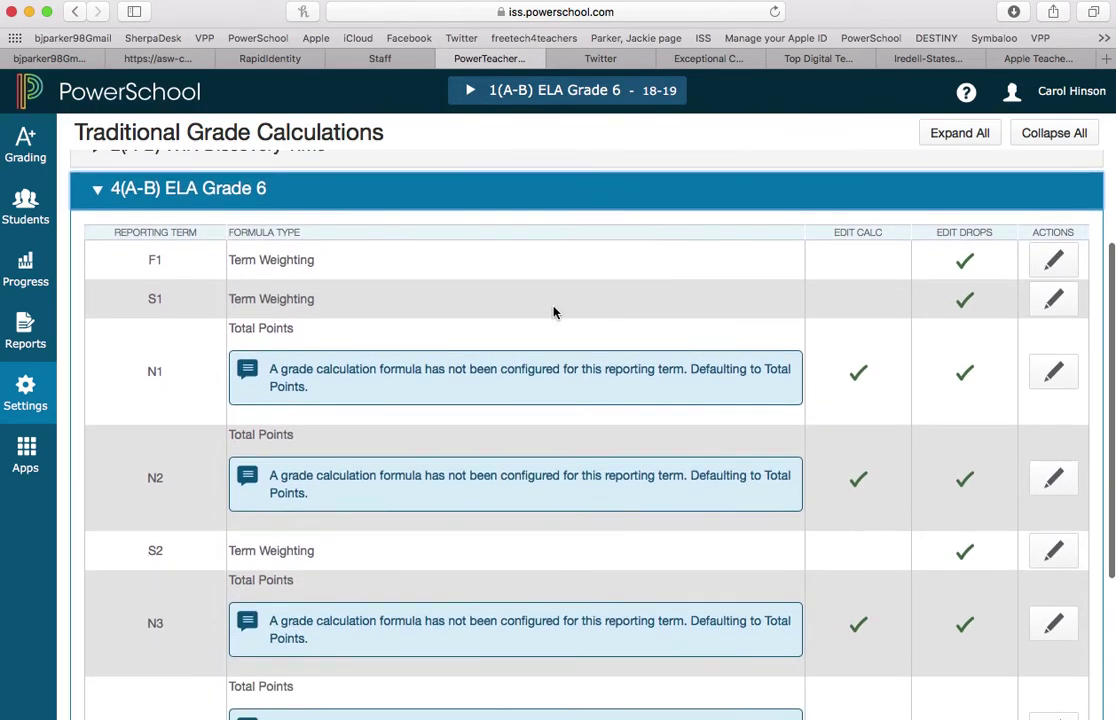
{"action": "left_click", "coordinate": [98, 189]}
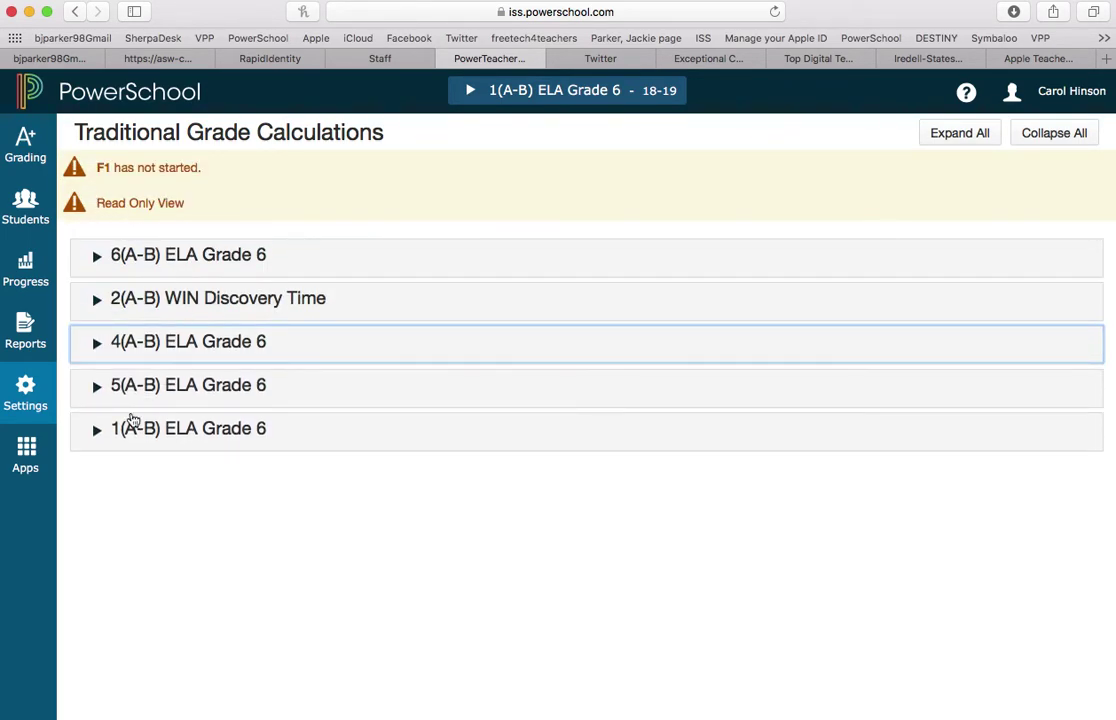
- Inspect the category weighting formula and the Drop Low Scores setting of the N1 reporting term for 1(A-B) ELA Grade 6
{"action": "left_click", "coordinate": [128, 429]}
{"action": "scroll", "coordinate": [458, 525], "scroll_direction": "down", "scroll_amount": 1}
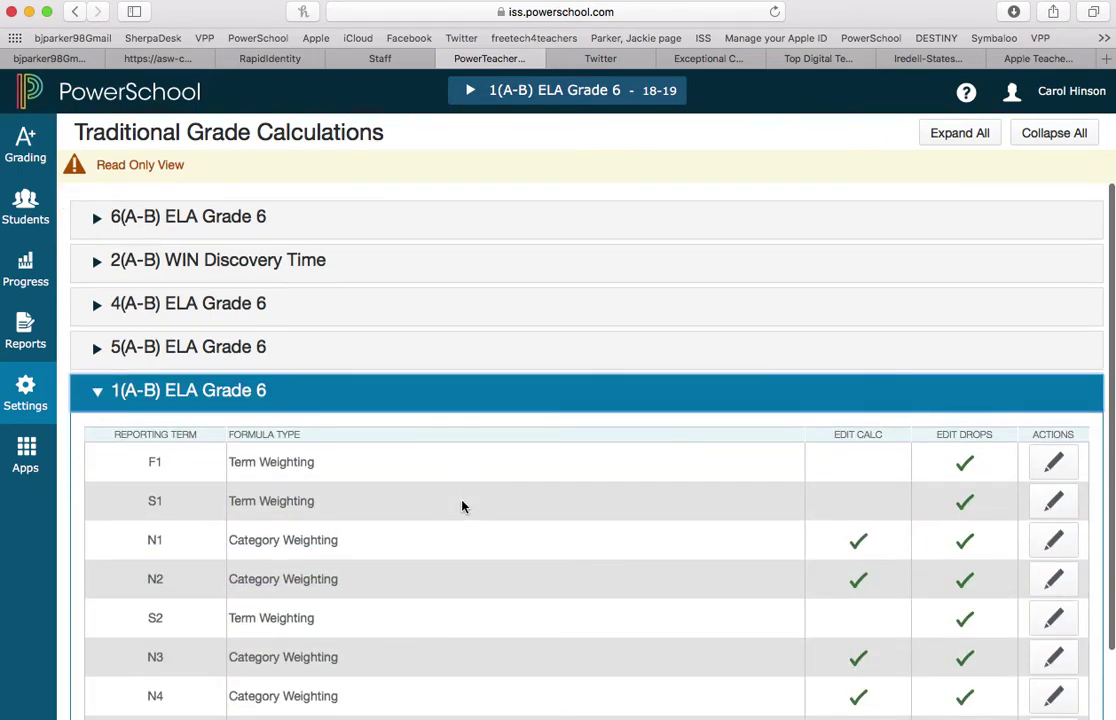
{"action": "left_click", "coordinate": [1057, 540]}
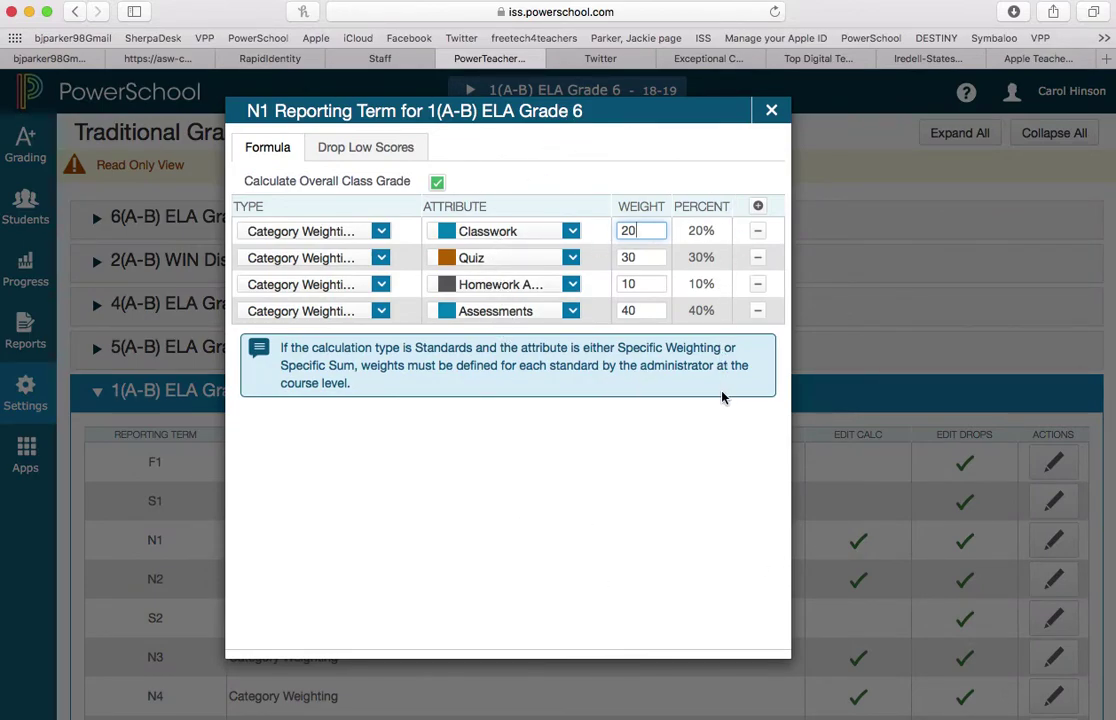
{"action": "left_click", "coordinate": [366, 152]}
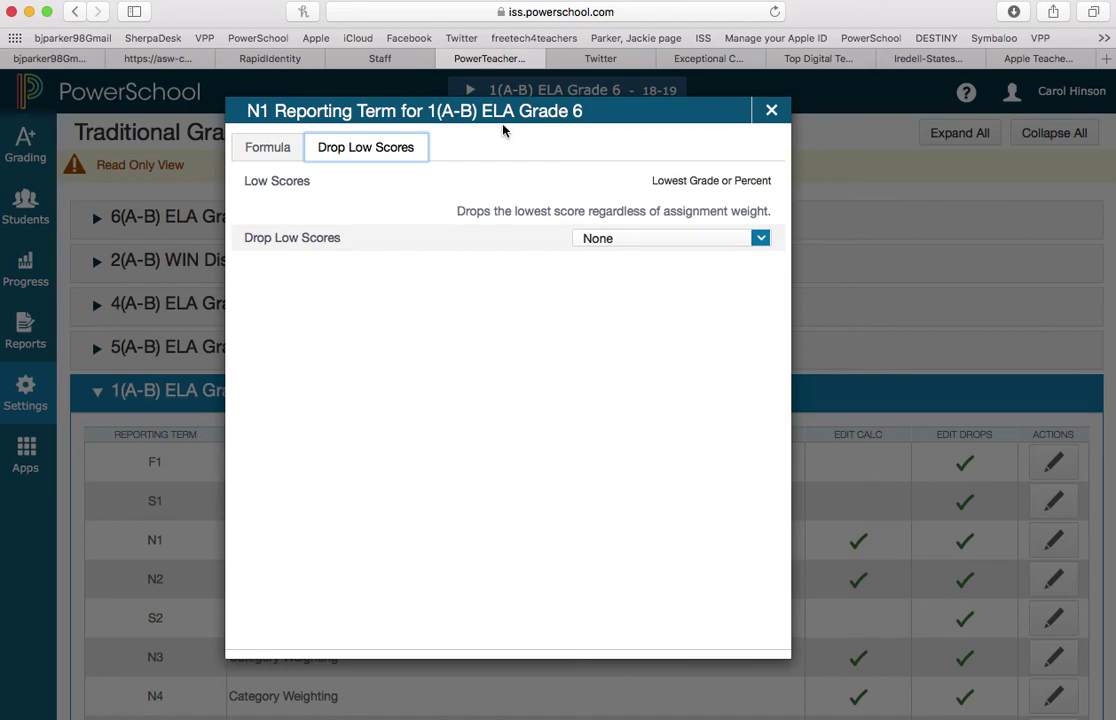
{"action": "left_click", "coordinate": [282, 147]}
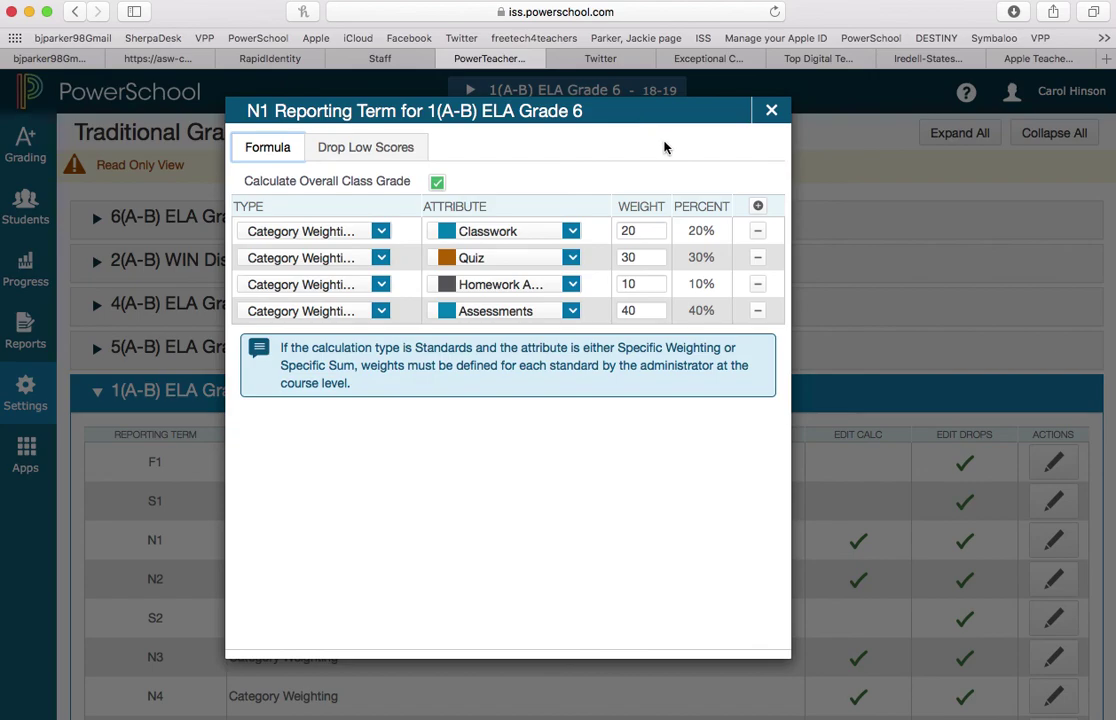
{"action": "left_click", "coordinate": [771, 112]}
- Bring up the Grading options for assignments and grades
{"action": "left_click", "coordinate": [22, 142]}
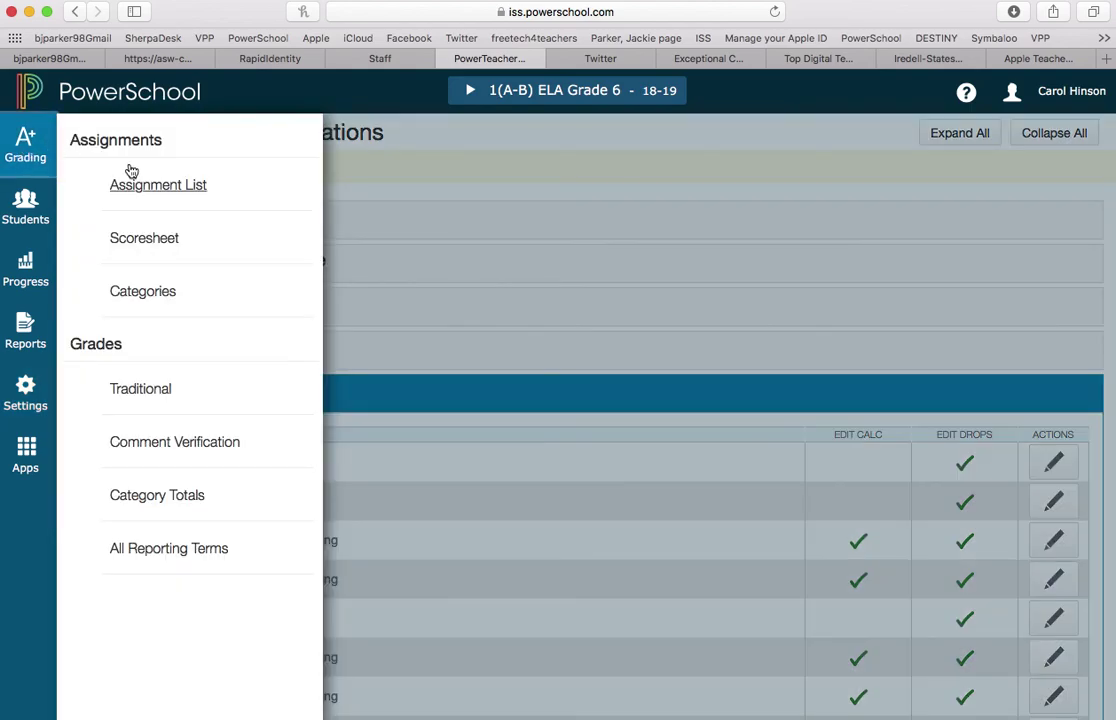